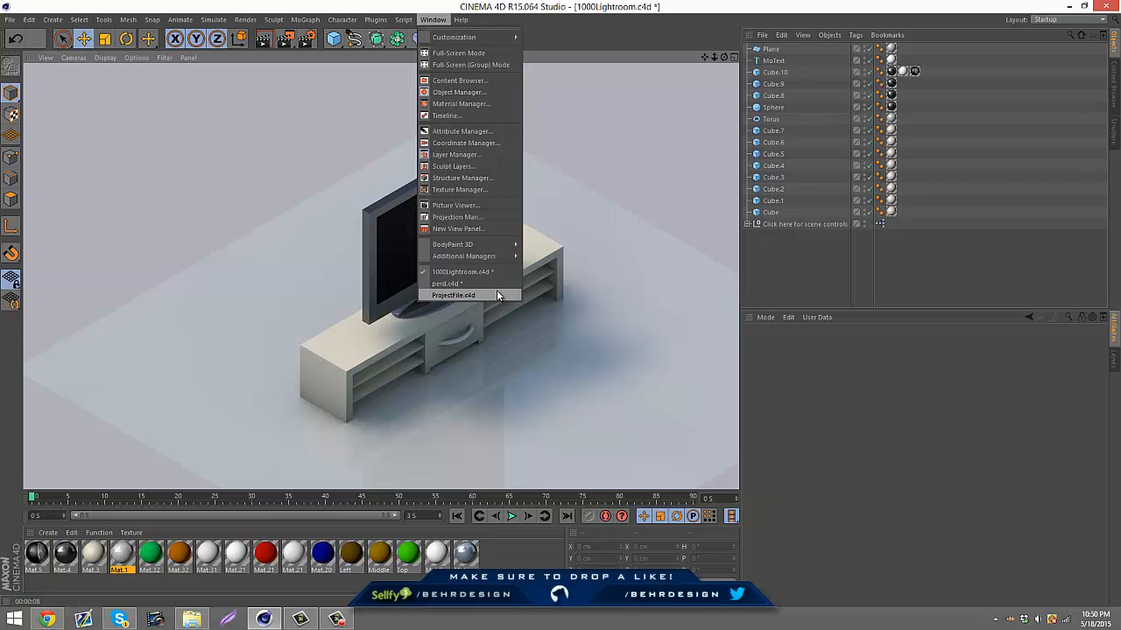
# Switch to the perd.c4d document and render its view to examine the finished room scene.
pyautogui.click(493, 283)
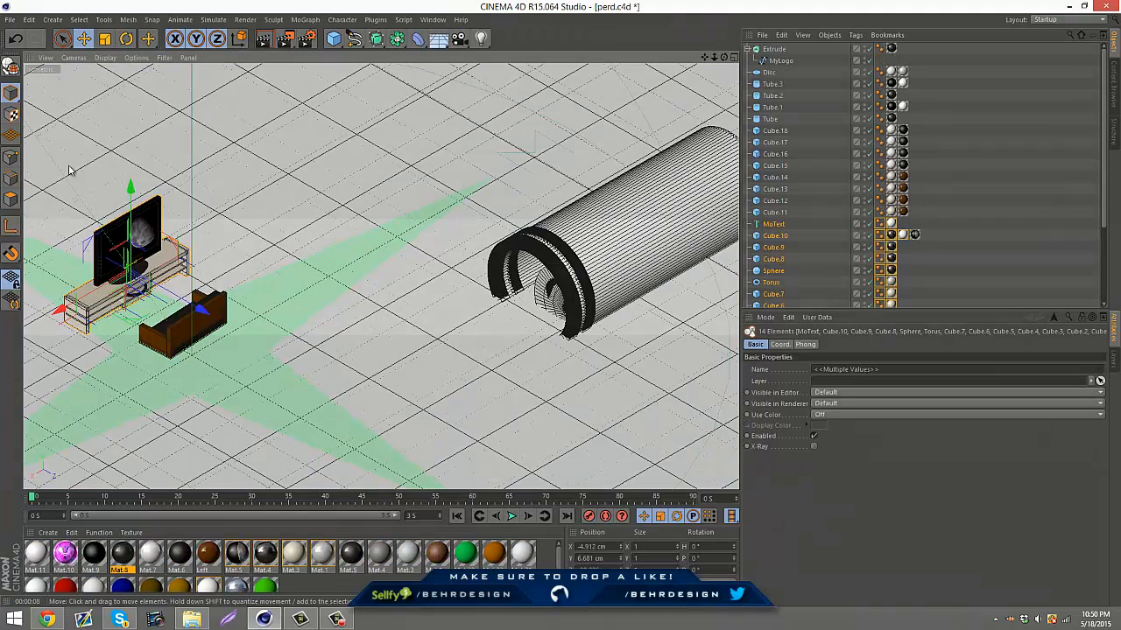
pyautogui.moveTo(286, 40); pyautogui.dragTo(336, 54)
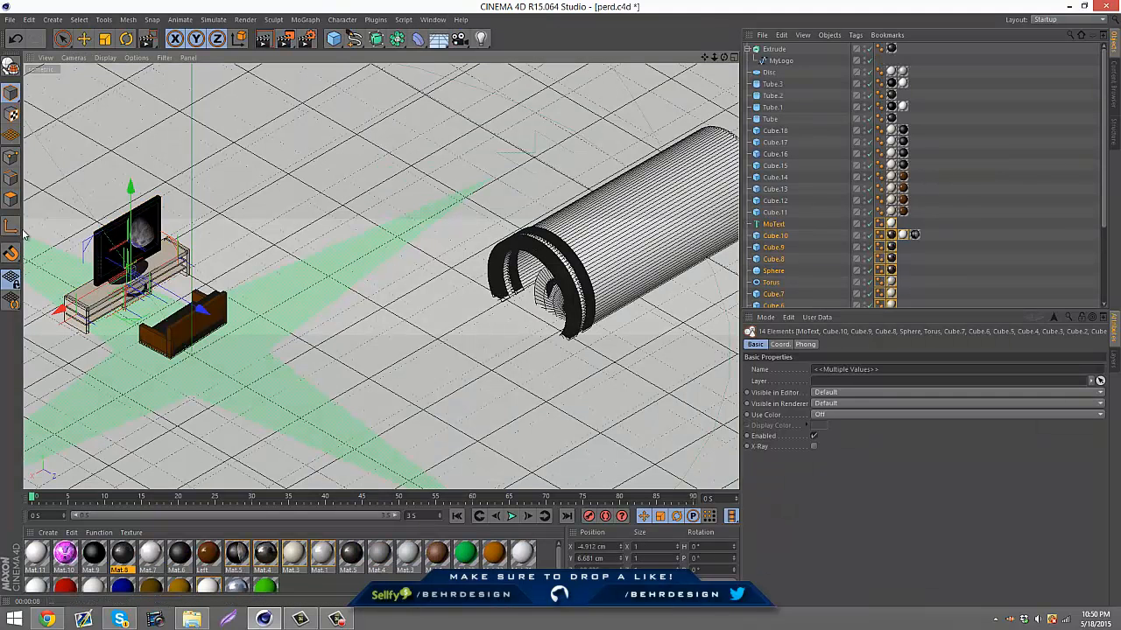
pyautogui.moveTo(98, 217); pyautogui.dragTo(916, 335)
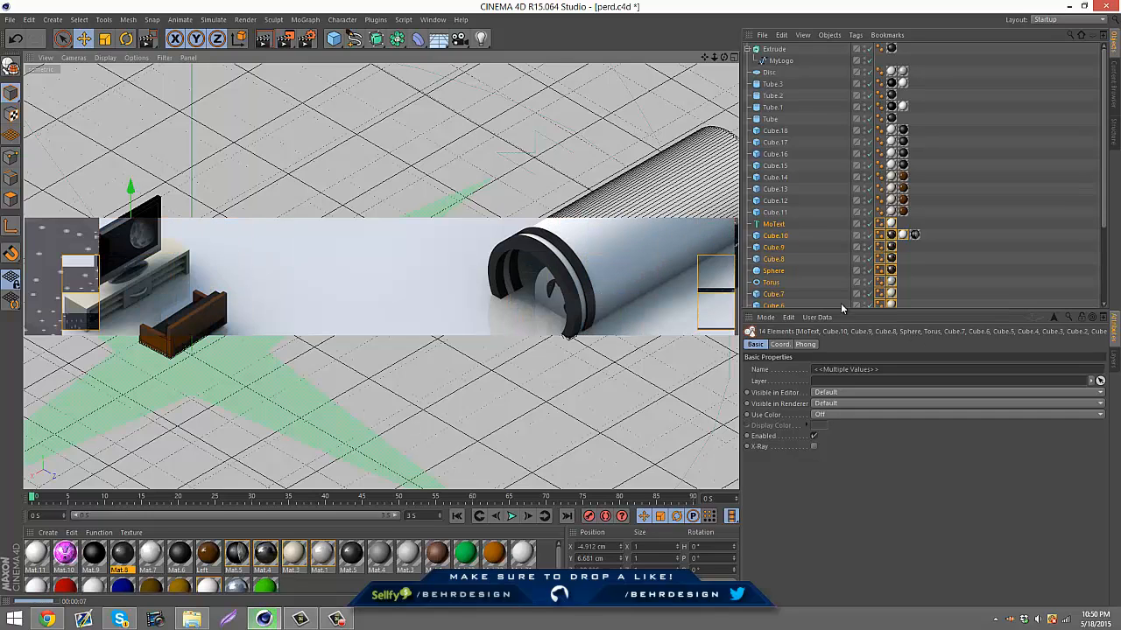
# Return to the 1000Lightroom.c4d document and render the view of the TV on its stand.
pyautogui.click(432, 19)
pyautogui.click(462, 271)
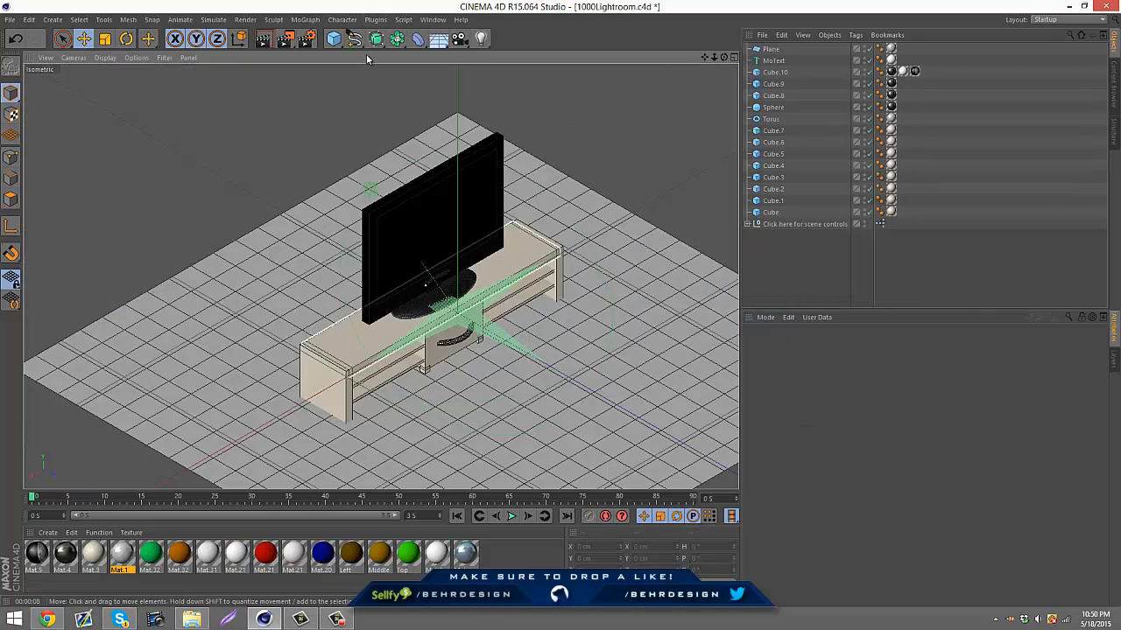
pyautogui.click(262, 38)
pyautogui.click(249, 175)
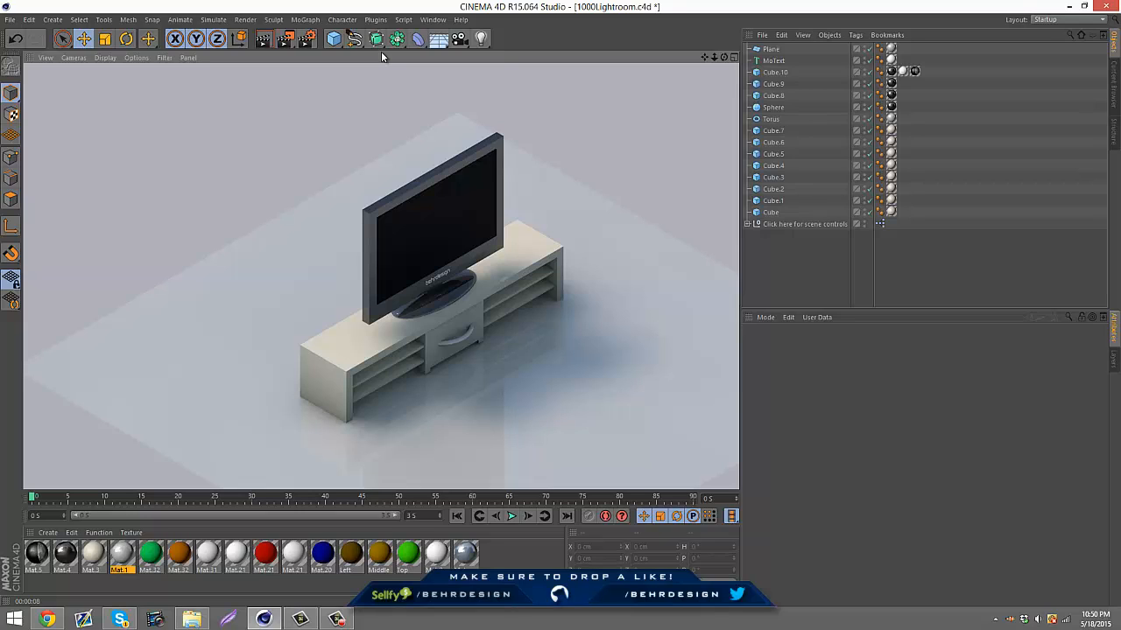
# Delete all the existing TV, stand and floor objects, keeping only the scene controls.
pyautogui.click(823, 275)
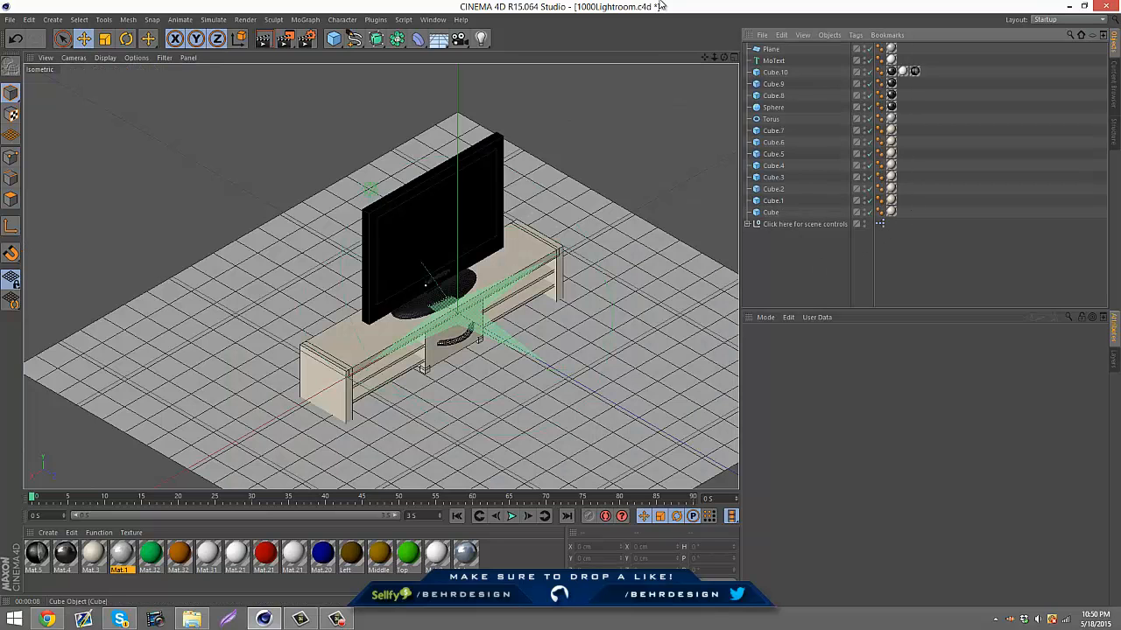
pyautogui.hotkey('ctrl', 'a')
pyautogui.press('Delete')
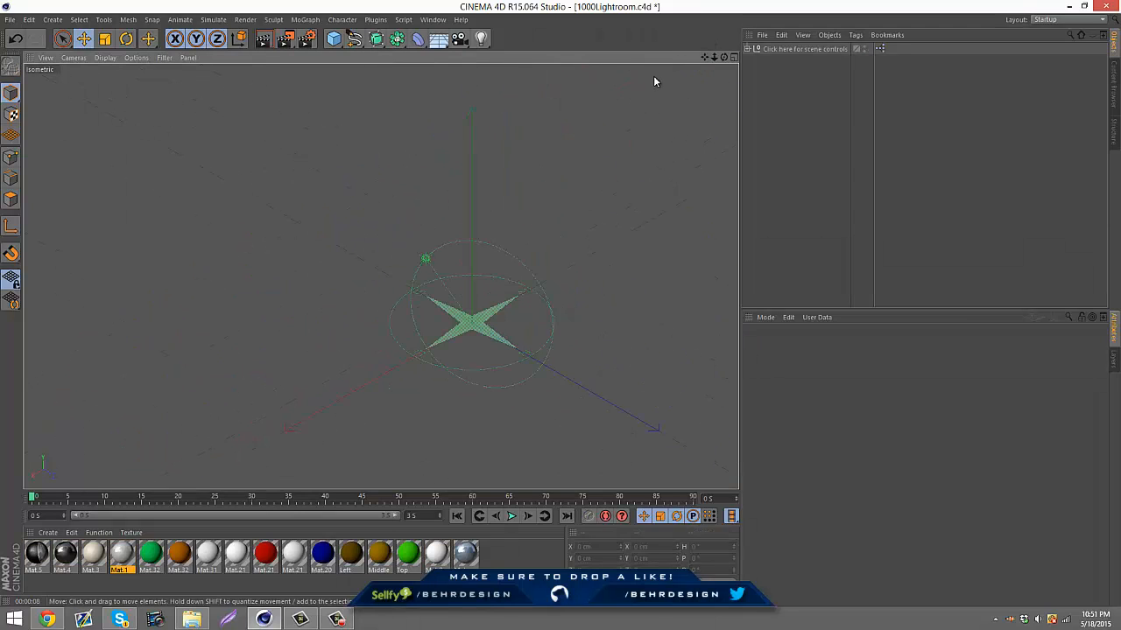
# Add a plane as the floor and enlarge it to about 1091 cm wide and 1048 cm high.
pyautogui.click(336, 38)
pyautogui.click(442, 76)
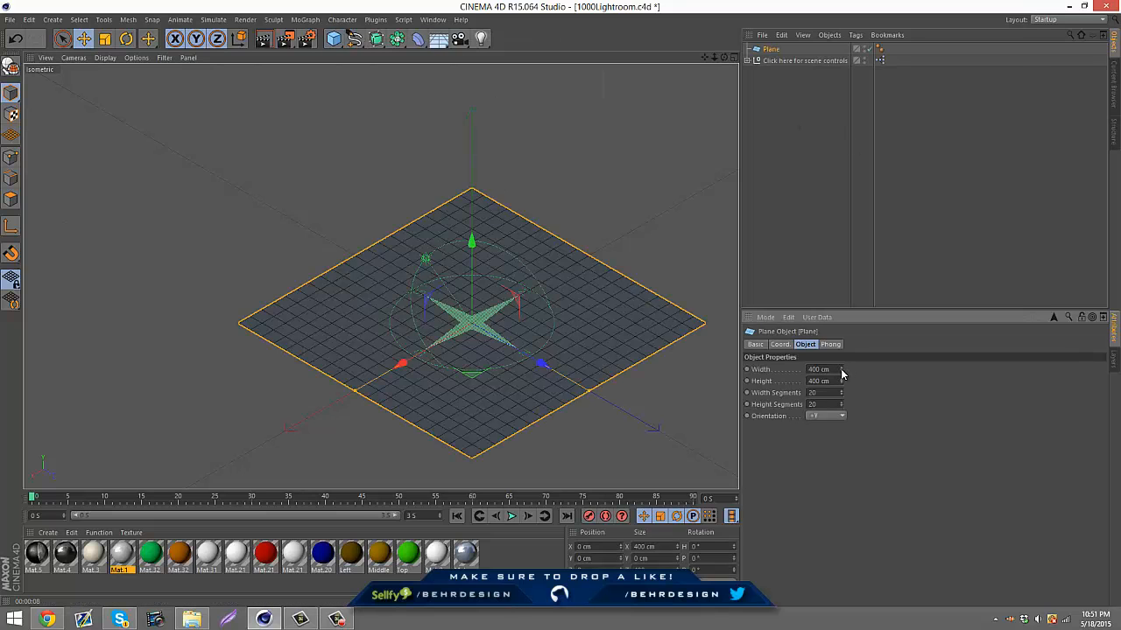
pyautogui.moveTo(841, 369)
pyautogui.mouseDown()
pyautogui.moveTo(842, 318)
pyautogui.moveTo(841, 378)
pyautogui.moveTo(830, 308)
pyautogui.moveTo(844, 386)
pyautogui.mouseUp()
pyautogui.scroll(2, 538, 230)
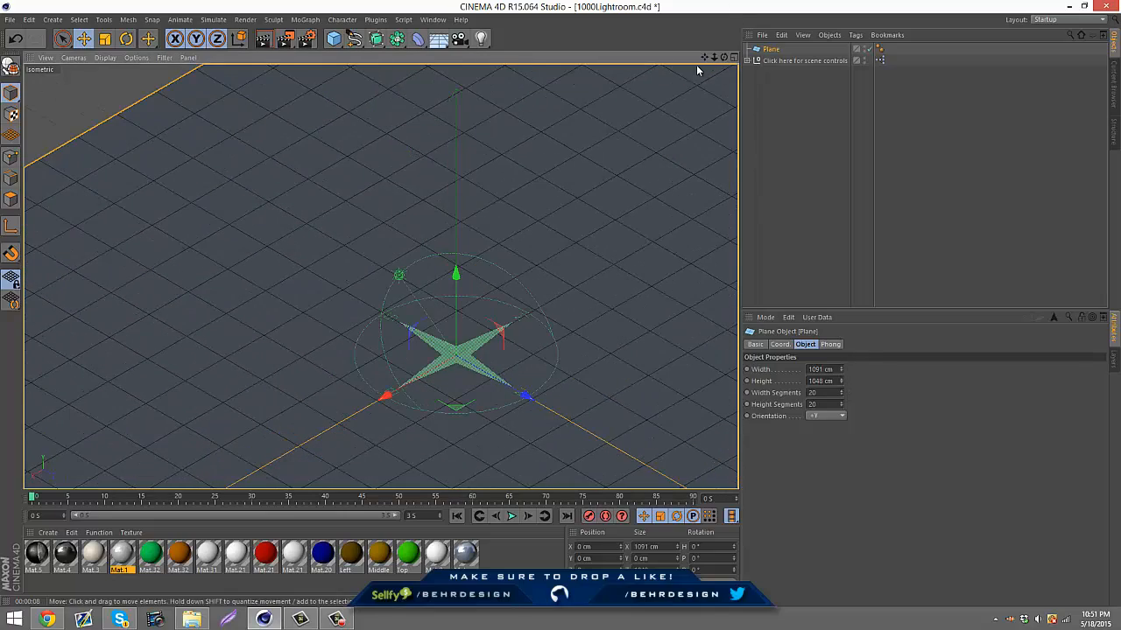
pyautogui.moveTo(703, 58); pyautogui.dragTo(643, 1)
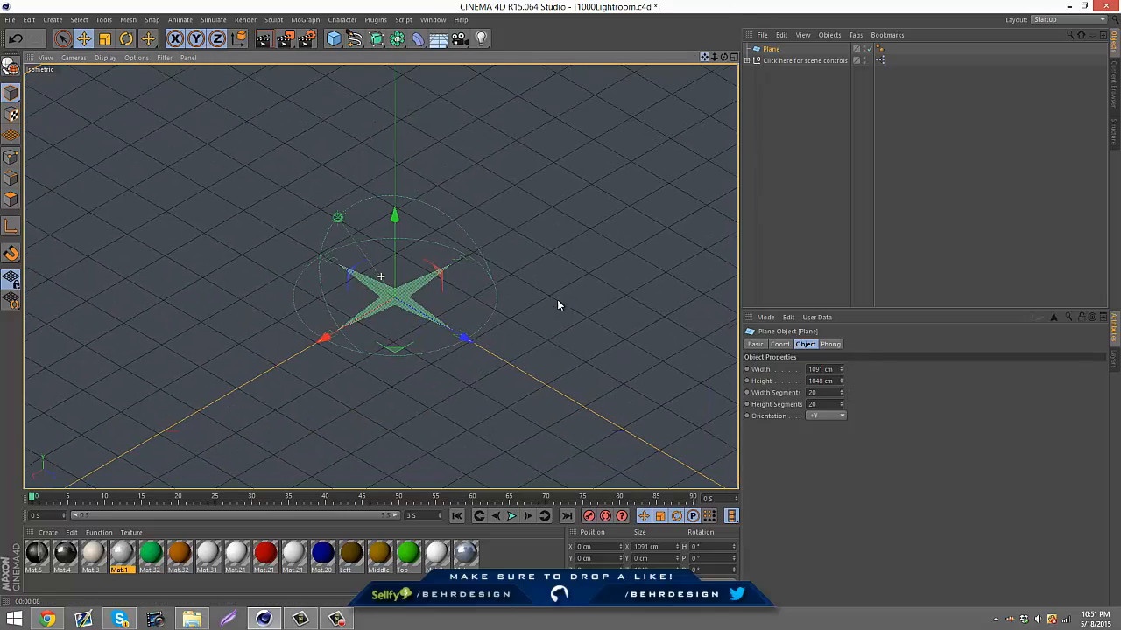
# Apply the Mat.1 material to the floor plane.
pyautogui.click(334, 39)
pyautogui.press('Delete')
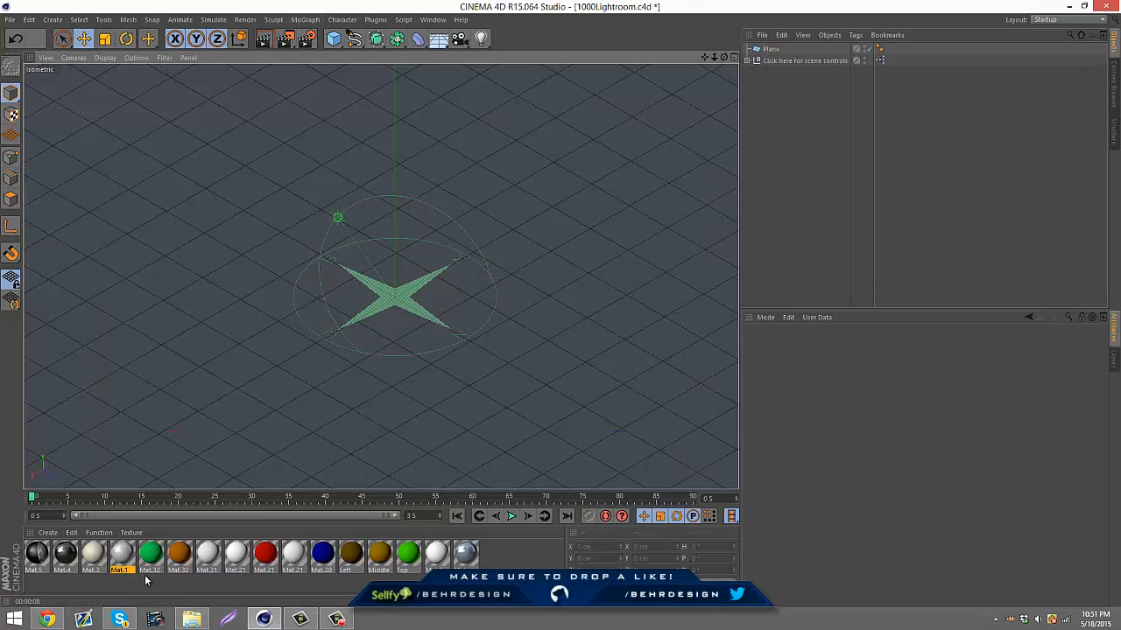
pyautogui.moveTo(123, 560); pyautogui.dragTo(335, 365)
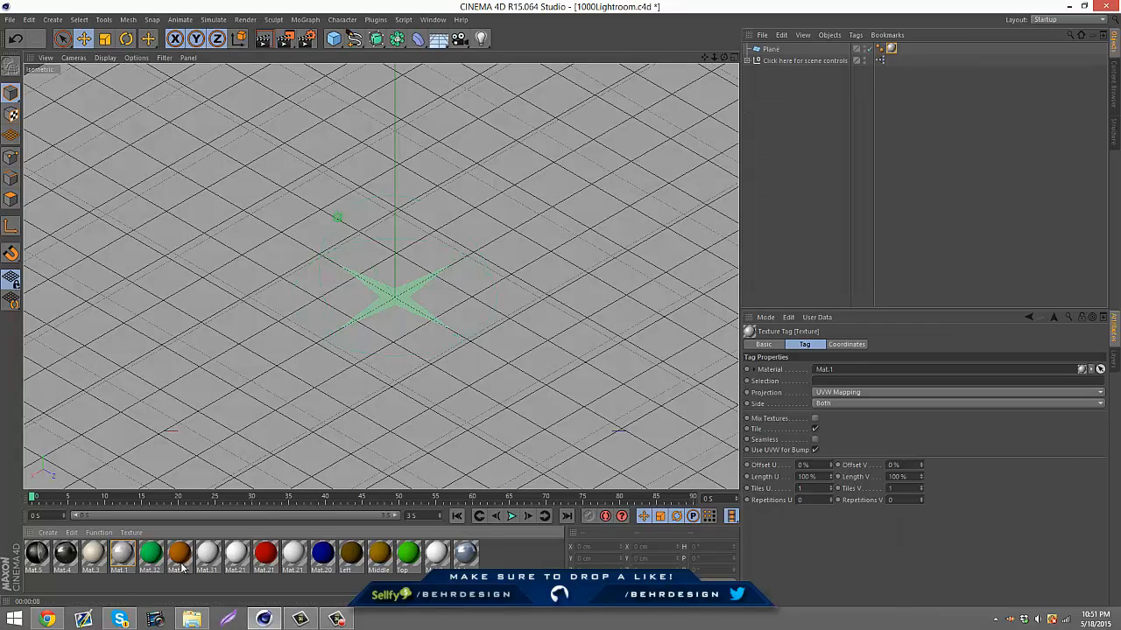
# Add a cube and narrow it along X to about 30 cm to form an upright slab.
pyautogui.click(337, 39)
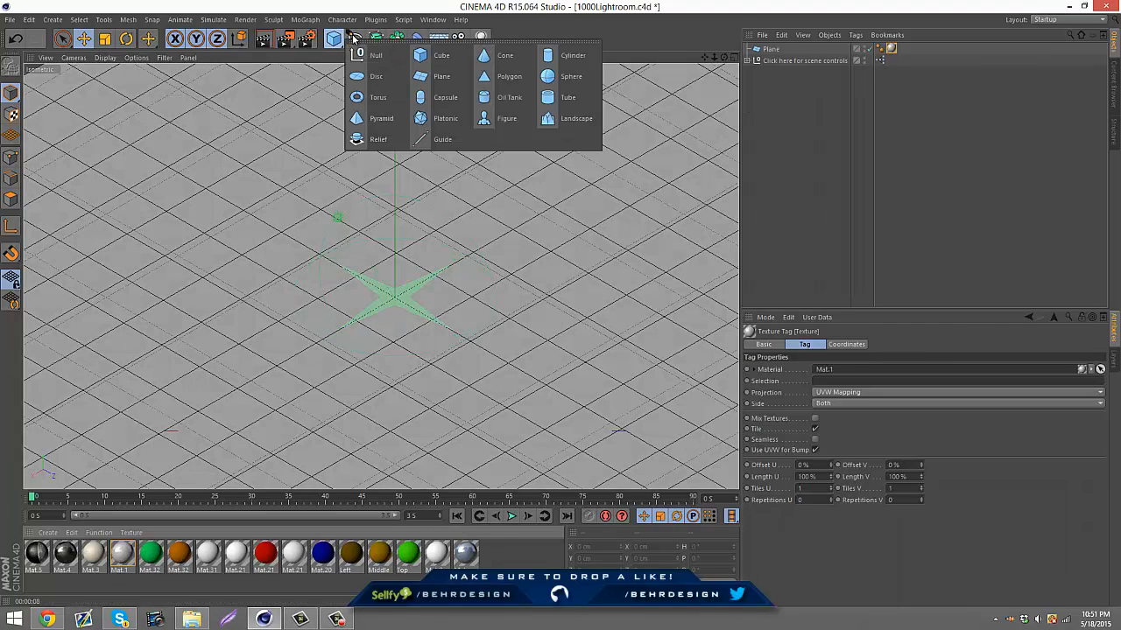
pyautogui.click(441, 56)
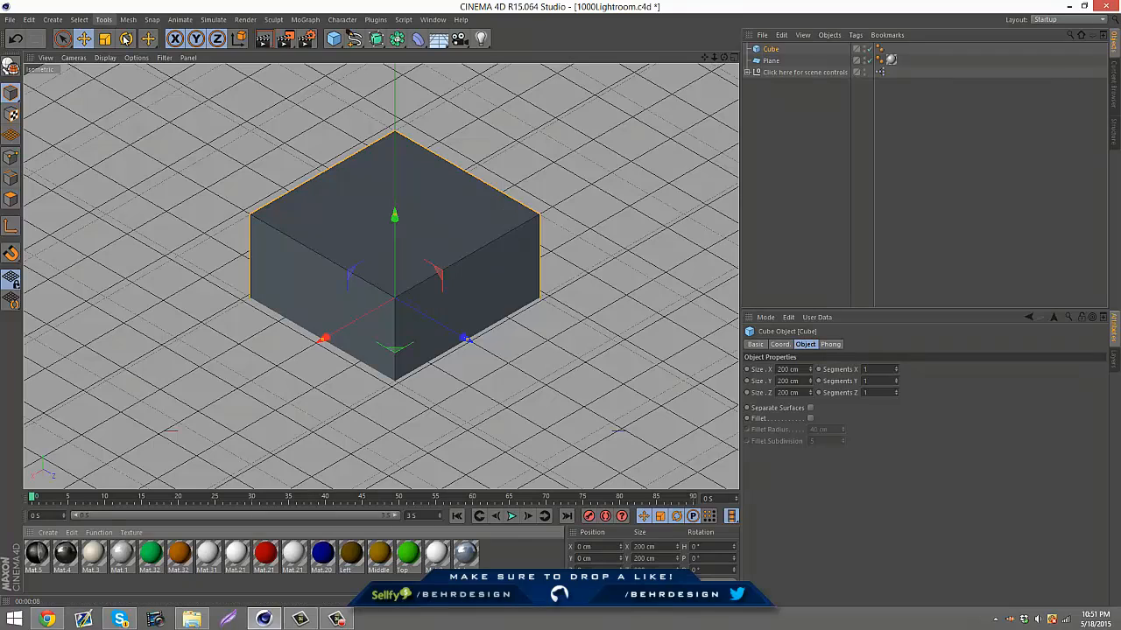
pyautogui.click(106, 44)
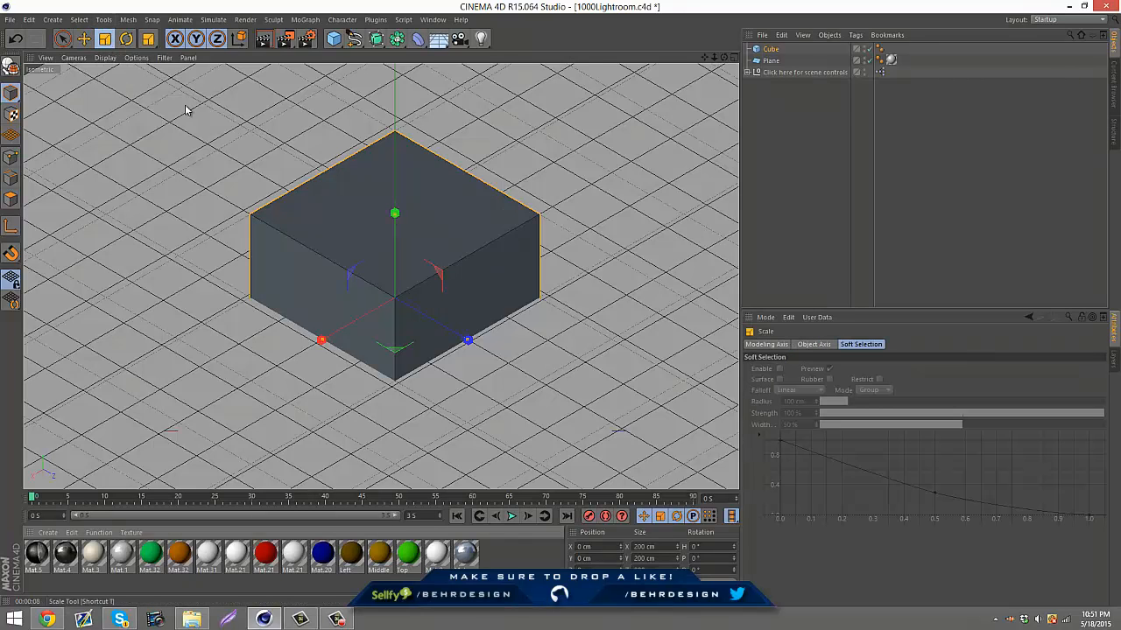
pyautogui.press('e')
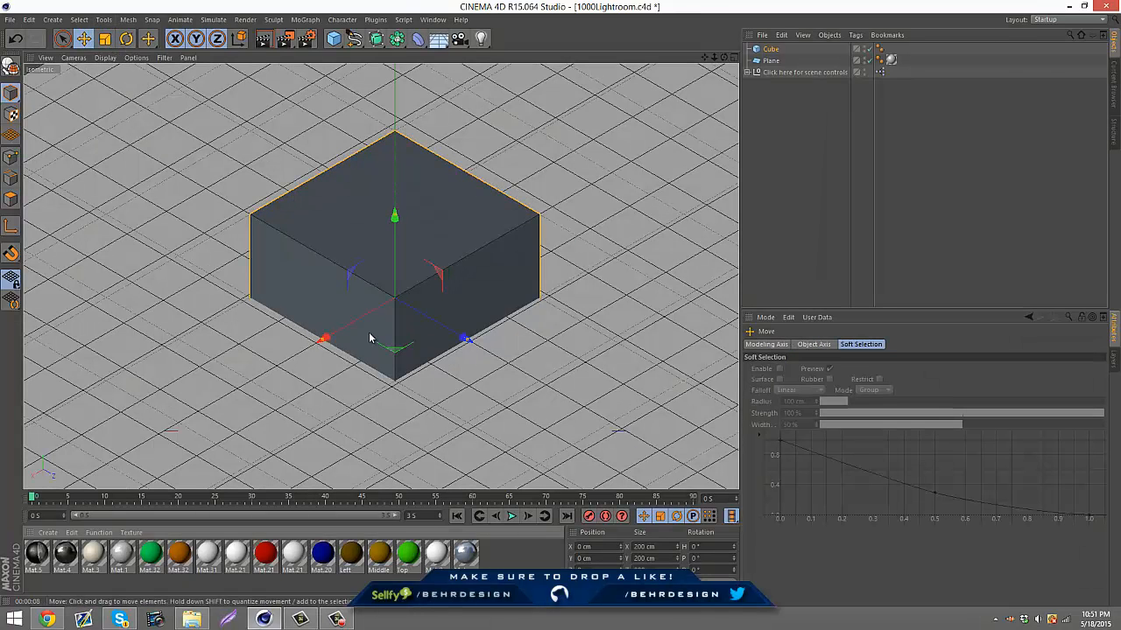
pyautogui.moveTo(323, 343); pyautogui.dragTo(391, 258)
# Raise the upright slab to about 97 cm in Y and thicken it along X to about 37 cm.
pyautogui.moveTo(395, 214); pyautogui.dragTo(379, 144)
pyautogui.moveTo(704, 59); pyautogui.dragTo(562, 303)
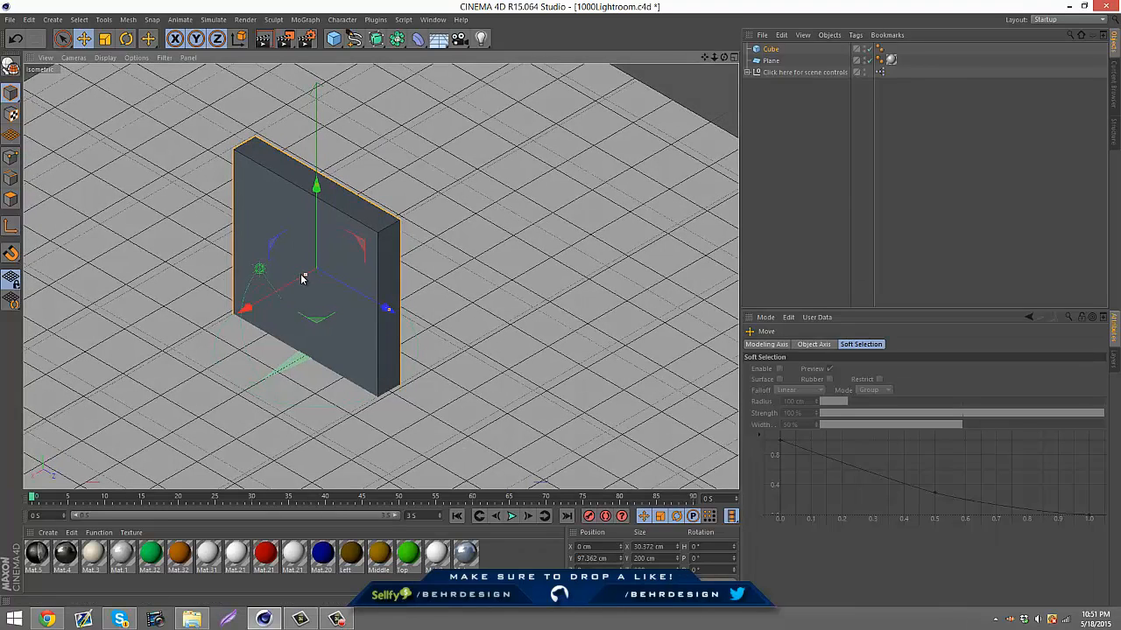
pyautogui.moveTo(302, 279); pyautogui.dragTo(304, 279)
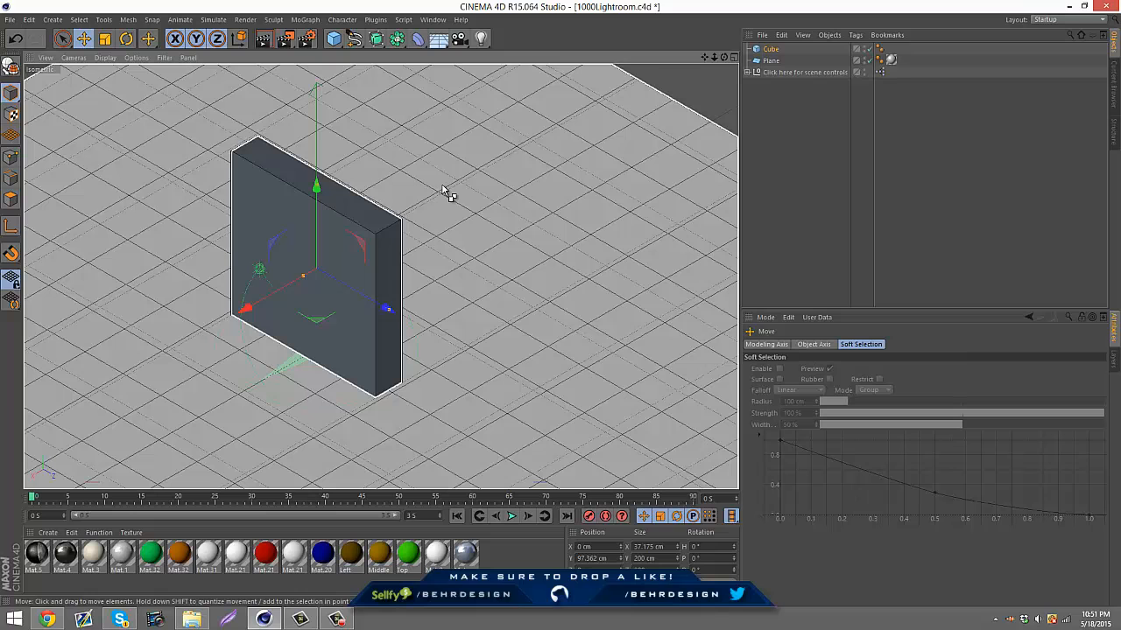
# Duplicate the upright slab and rotate the copy 90° in bank so it lies flat.
pyautogui.hotkey('ctrl', 'c')
pyautogui.hotkey('ctrl', 'v')
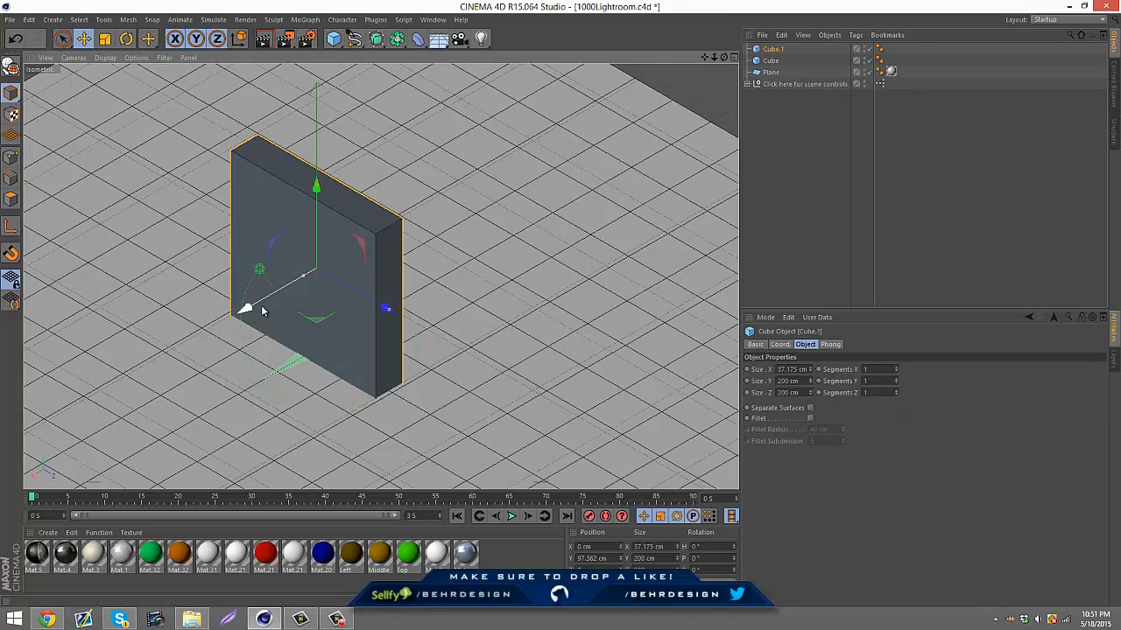
pyautogui.click(126, 38)
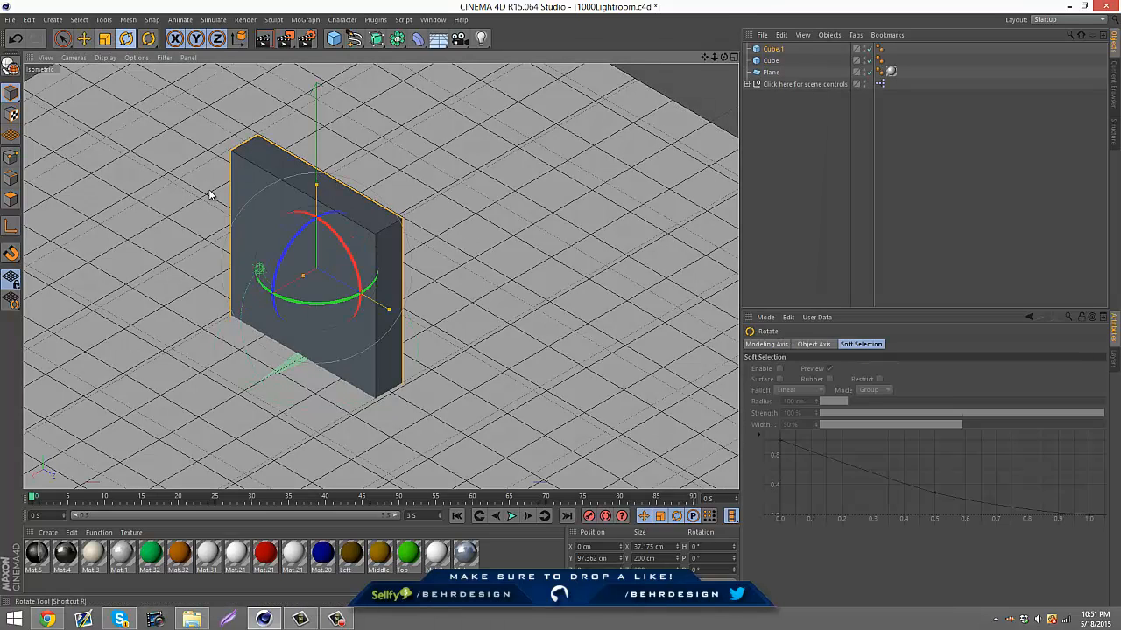
pyautogui.moveTo(281, 281); pyautogui.dragTo(329, 229)
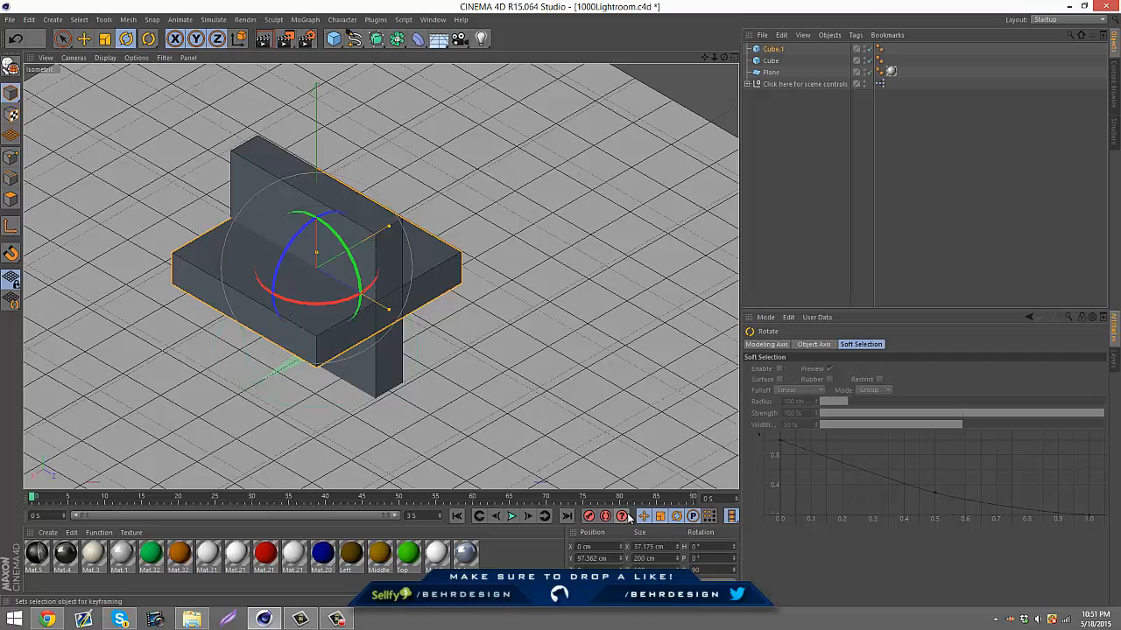
pyautogui.press('Return')
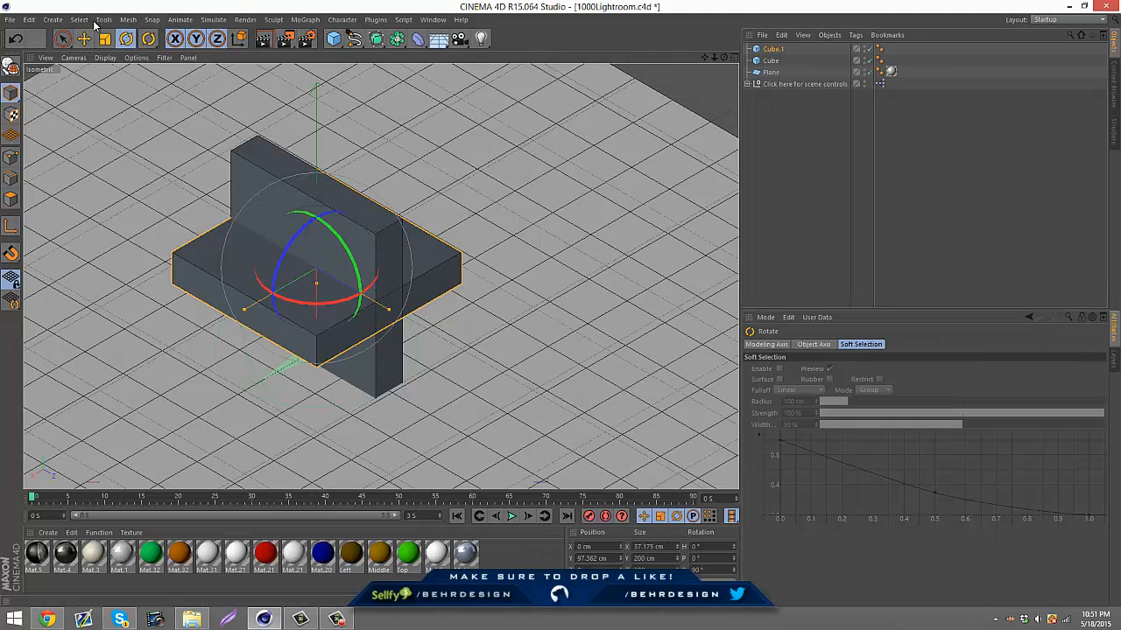
# Move the flat slab to about X -89.6 cm and Y 178 cm, joining the upright slab's top edge.
pyautogui.click(83, 38)
pyautogui.moveTo(246, 309); pyautogui.dragTo(383, 220)
pyautogui.scroll(5, 355, 210)
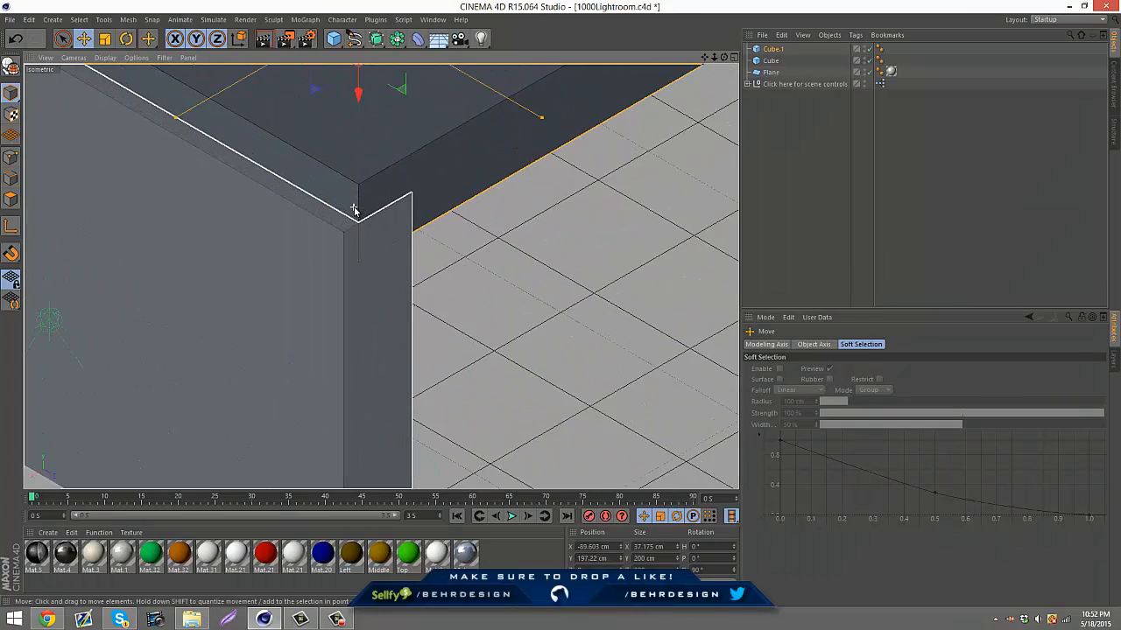
pyautogui.scroll(4, 355, 210)
pyautogui.scroll(-4, 360, 182)
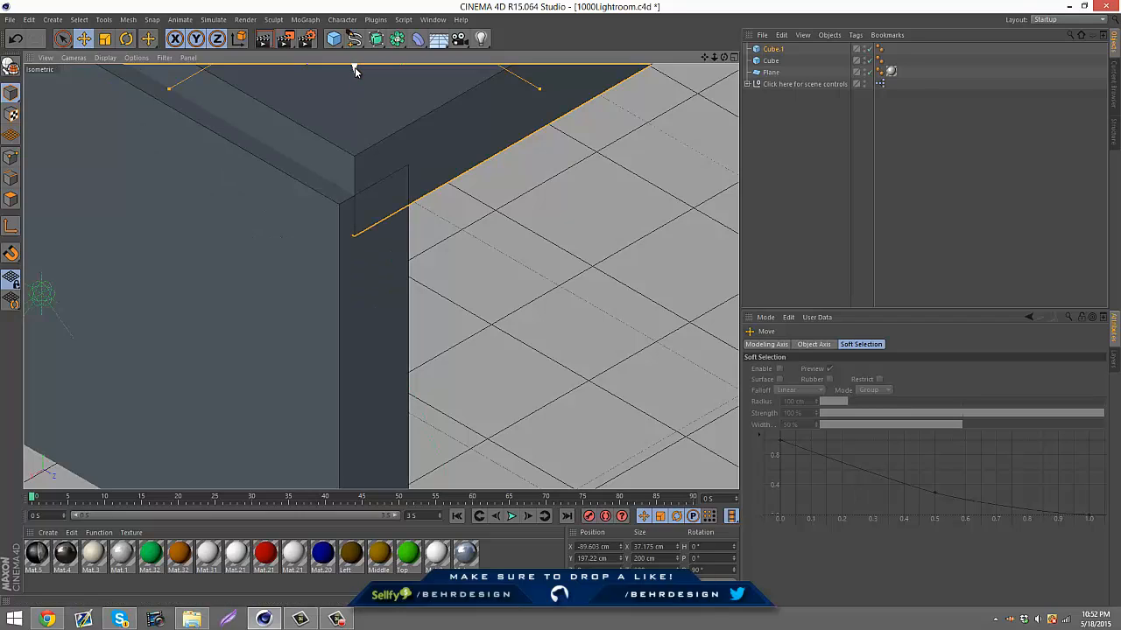
pyautogui.moveTo(355, 72); pyautogui.dragTo(363, 113)
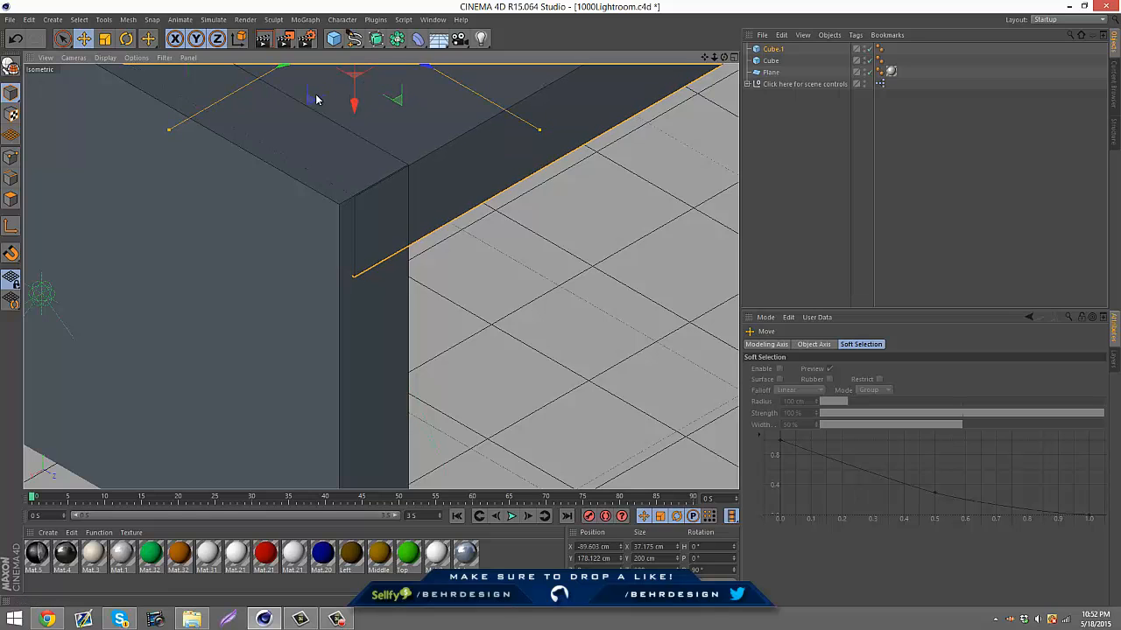
# Nudge the flat slab up to about Y 178.5 cm, rendering the corner before and after to check the joint.
pyautogui.click(262, 40)
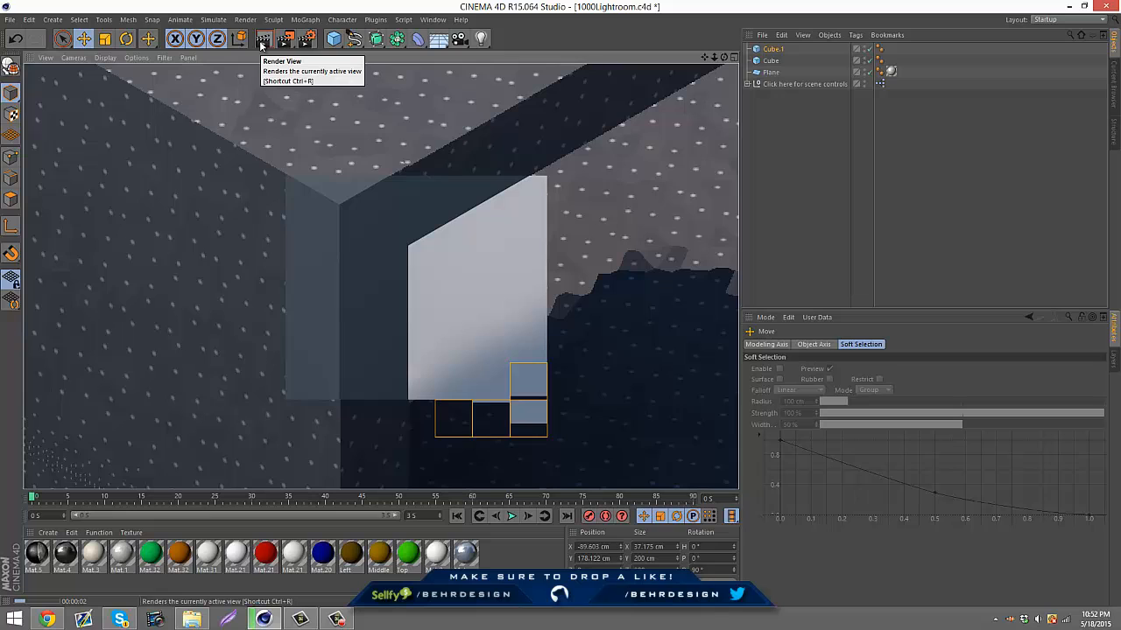
pyautogui.click(473, 173)
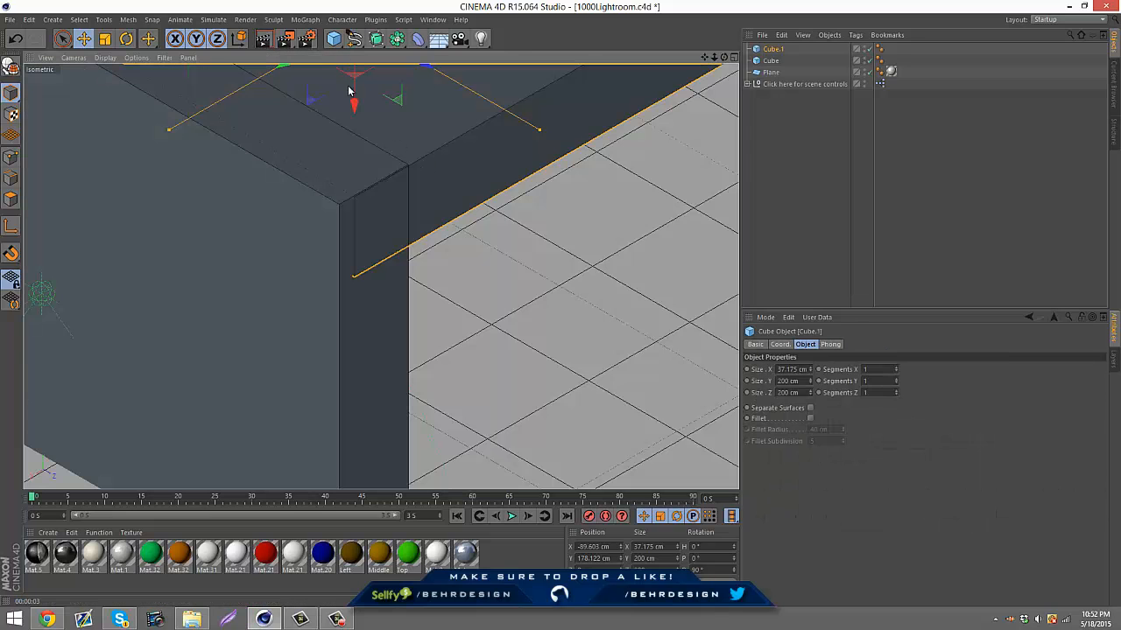
pyautogui.moveTo(355, 106); pyautogui.dragTo(354, 109)
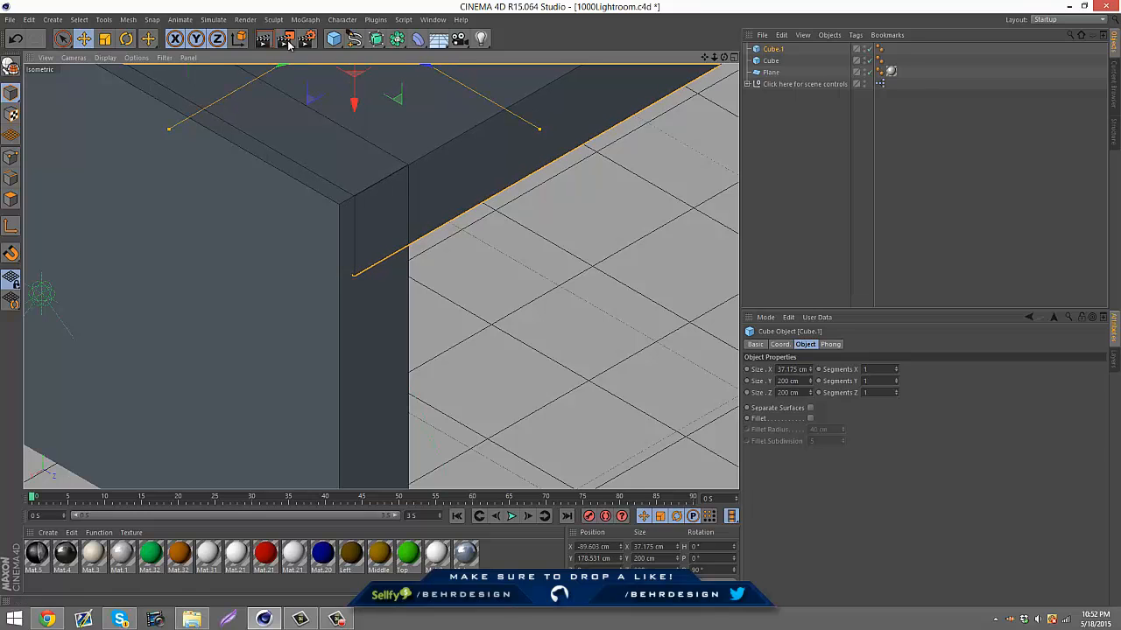
pyautogui.click(263, 40)
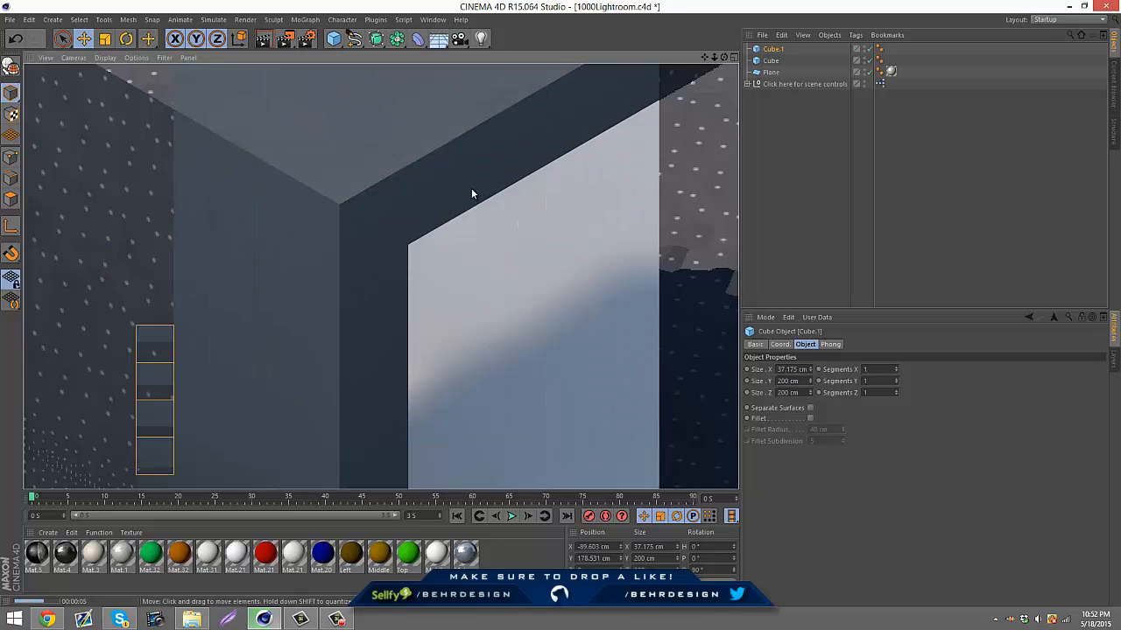
pyautogui.click(897, 201)
pyautogui.click(534, 173)
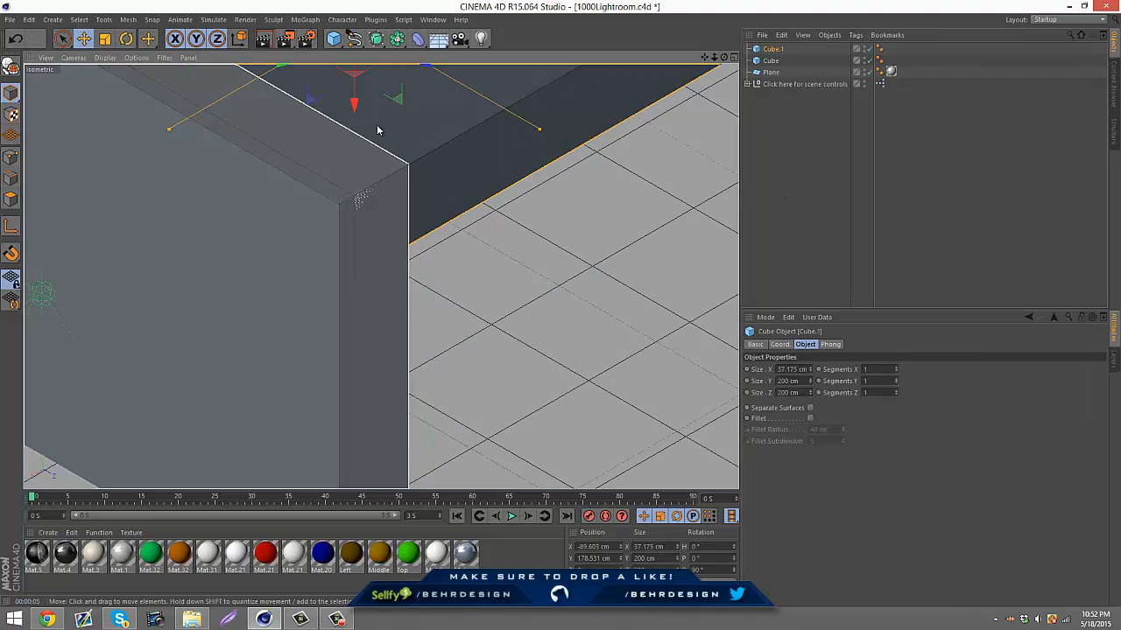
pyautogui.click(980, 236)
# Render a wider view of the two joined slabs to check the whole shape.
pyautogui.scroll(-4, 495, 158)
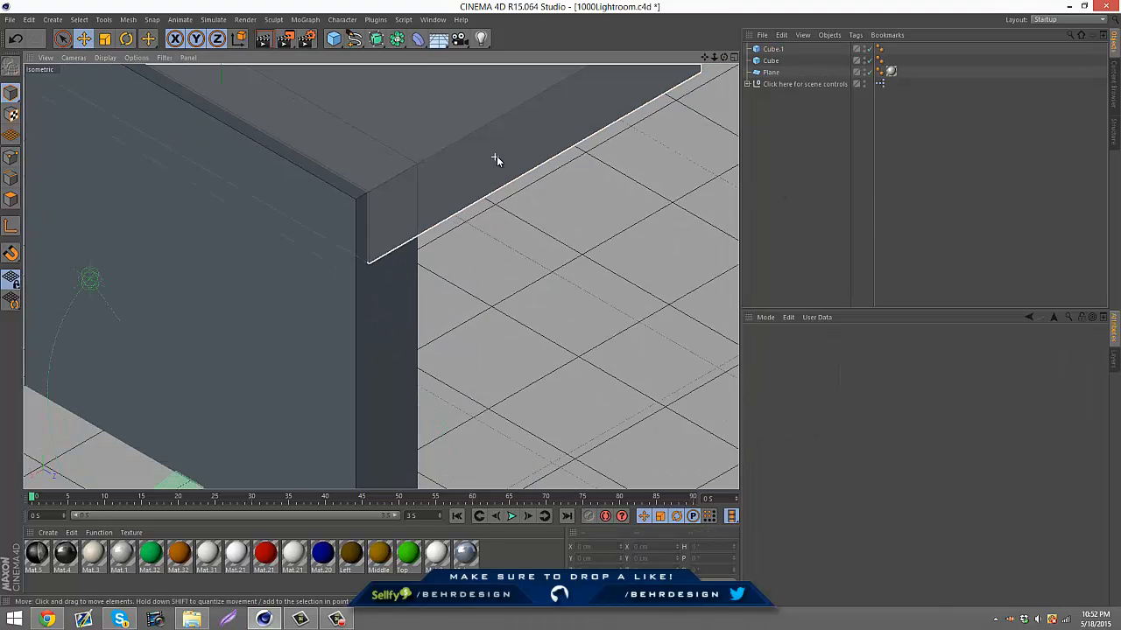
pyautogui.moveTo(706, 59); pyautogui.dragTo(633, 81)
pyautogui.scroll(-4, 232, 201)
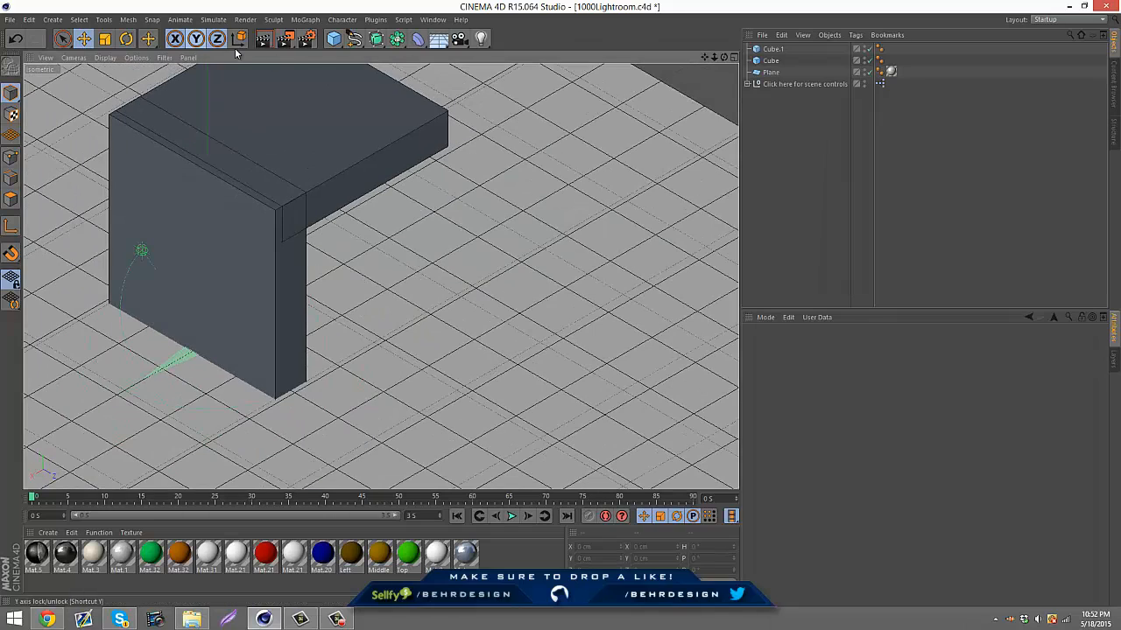
pyautogui.click(262, 42)
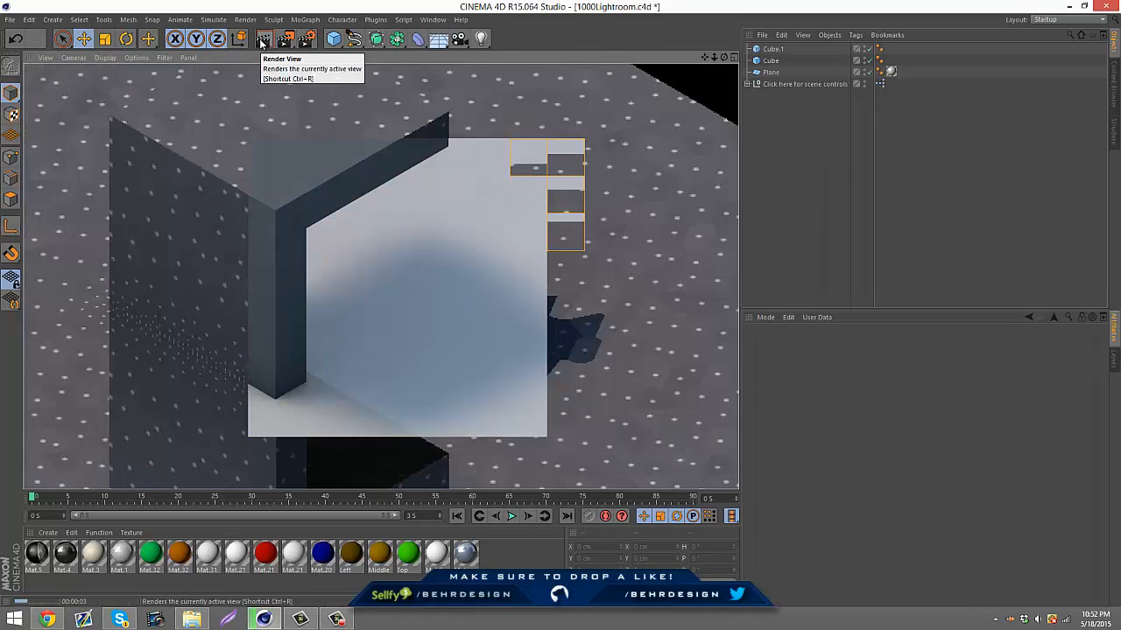
pyautogui.click(902, 187)
pyautogui.scroll(-2, 407, 138)
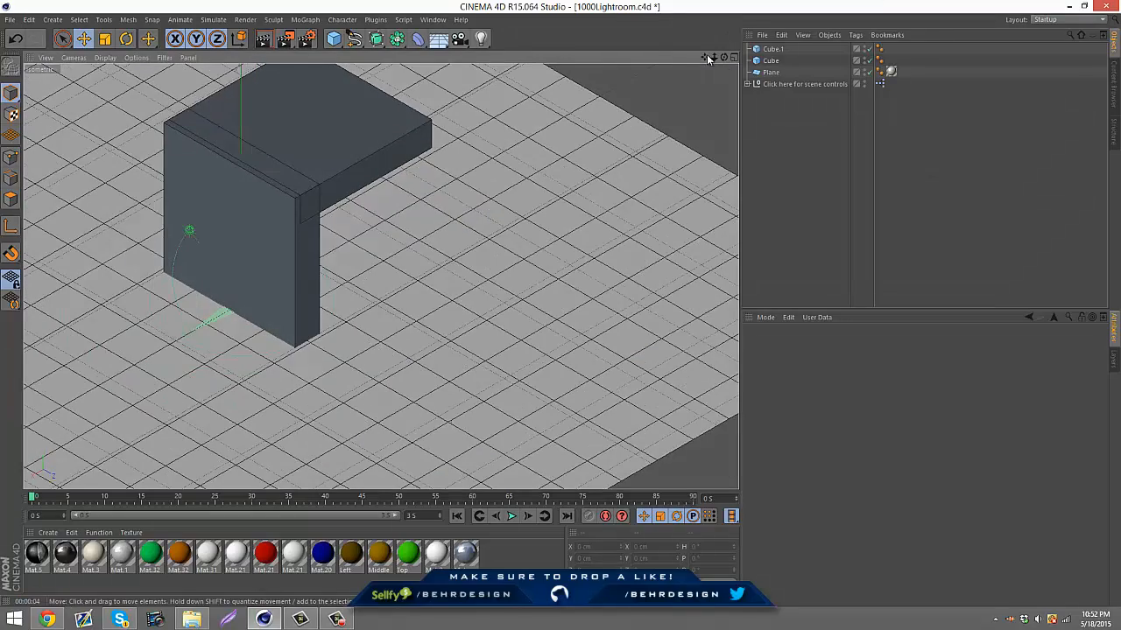
# Lengthen the flat slab to about 793.5 cm and shift it to about X -392 cm, keeping its near end on the upright slab.
pyautogui.moveTo(706, 58); pyautogui.dragTo(654, 246)
pyautogui.click(271, 281)
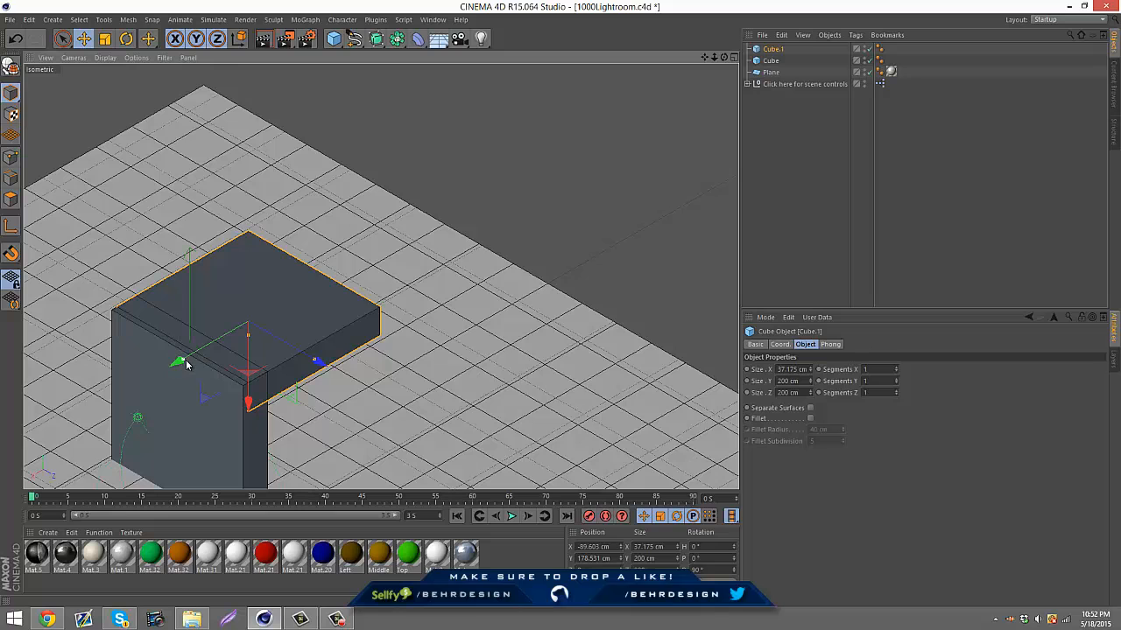
pyautogui.moveTo(186, 364); pyautogui.dragTo(569, 311)
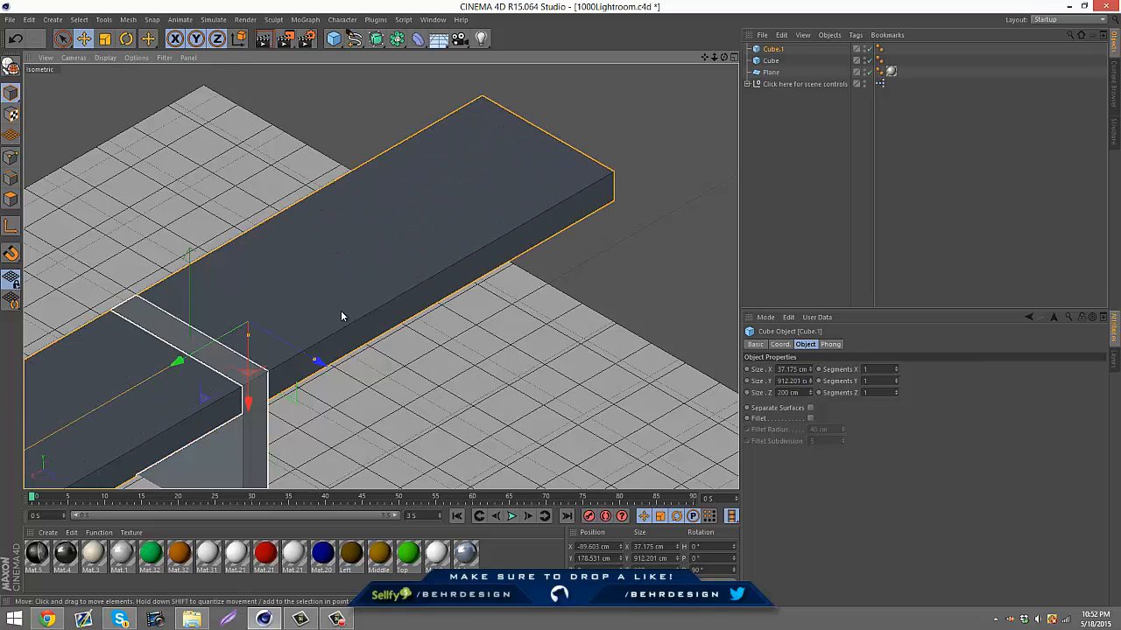
pyautogui.moveTo(220, 350); pyautogui.dragTo(425, 242)
pyautogui.scroll(-4, 385, 229)
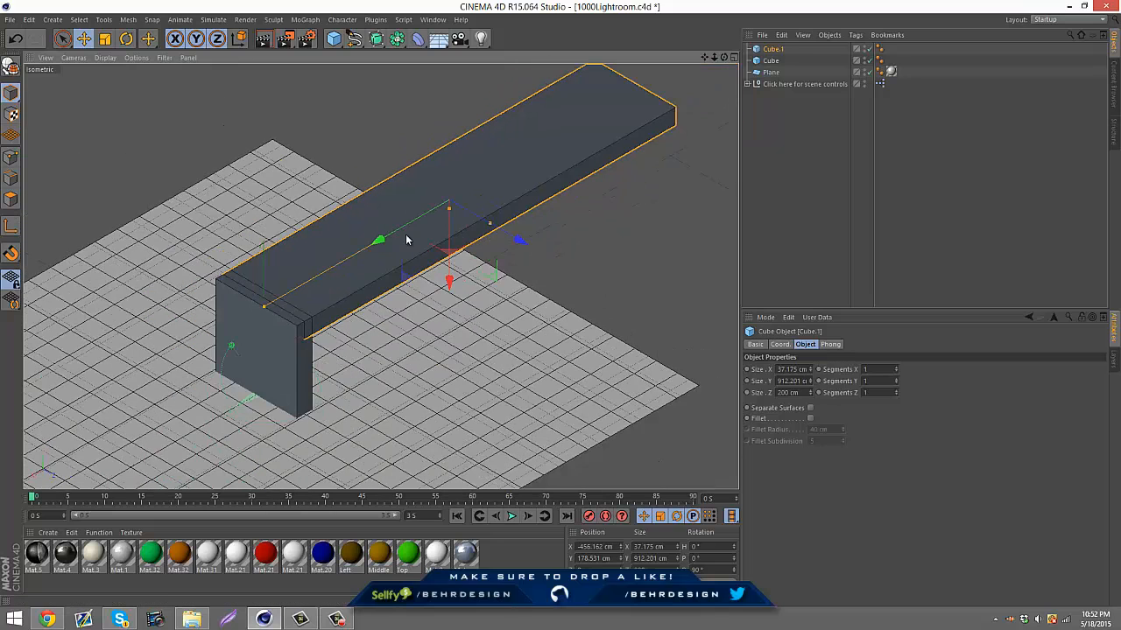
pyautogui.moveTo(264, 305); pyautogui.dragTo(359, 252)
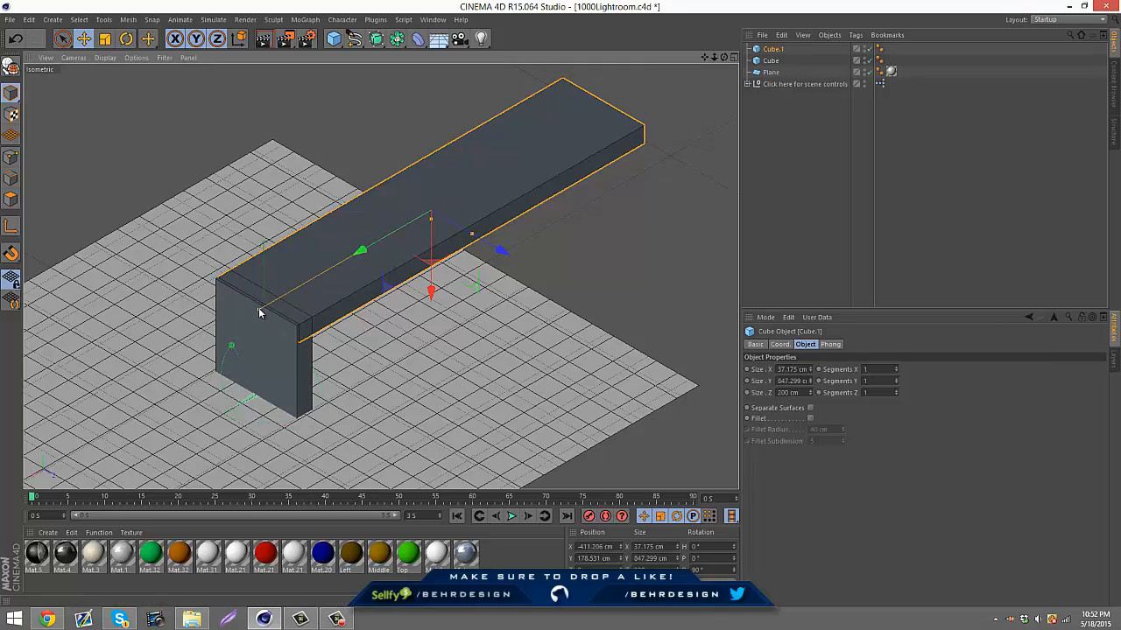
pyautogui.moveTo(261, 309); pyautogui.dragTo(272, 304)
pyautogui.moveTo(357, 260); pyautogui.dragTo(348, 265)
# Duplicate the upright slab and place the copy flush under the flat slab's far end, at about X -770.1 cm.
pyautogui.click(307, 364)
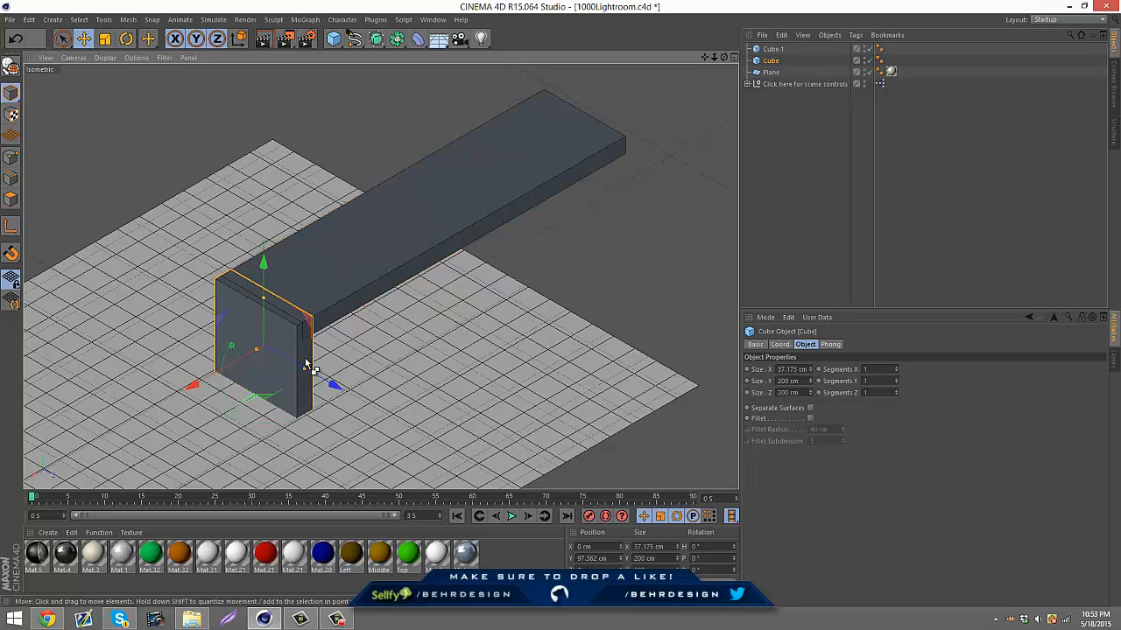
pyautogui.keyDown('ctrl'); pyautogui.moveTo(191, 383); pyautogui.dragTo(486, 180); pyautogui.keyUp('ctrl')
pyautogui.scroll(5, 628, 175)
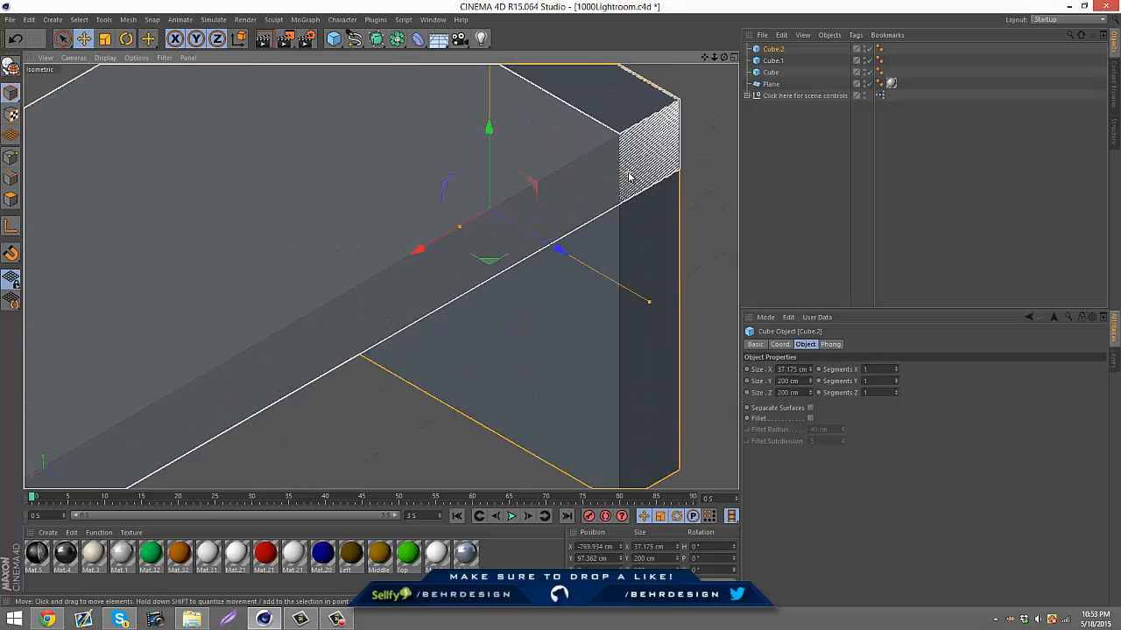
pyautogui.scroll(5, 628, 175)
pyautogui.keyDown('alt'); pyautogui.moveTo(629, 176); pyautogui.dragTo(649, 204, button='middle'); pyautogui.keyUp('alt')
pyautogui.scroll(1, 649, 203)
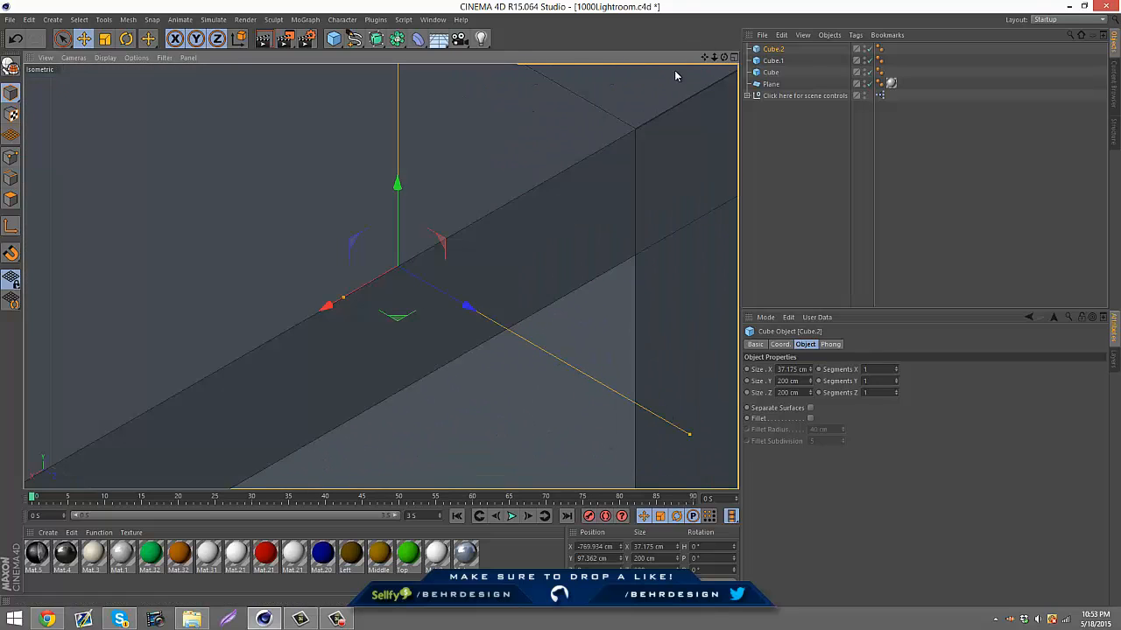
pyautogui.moveTo(703, 59); pyautogui.dragTo(558, 307)
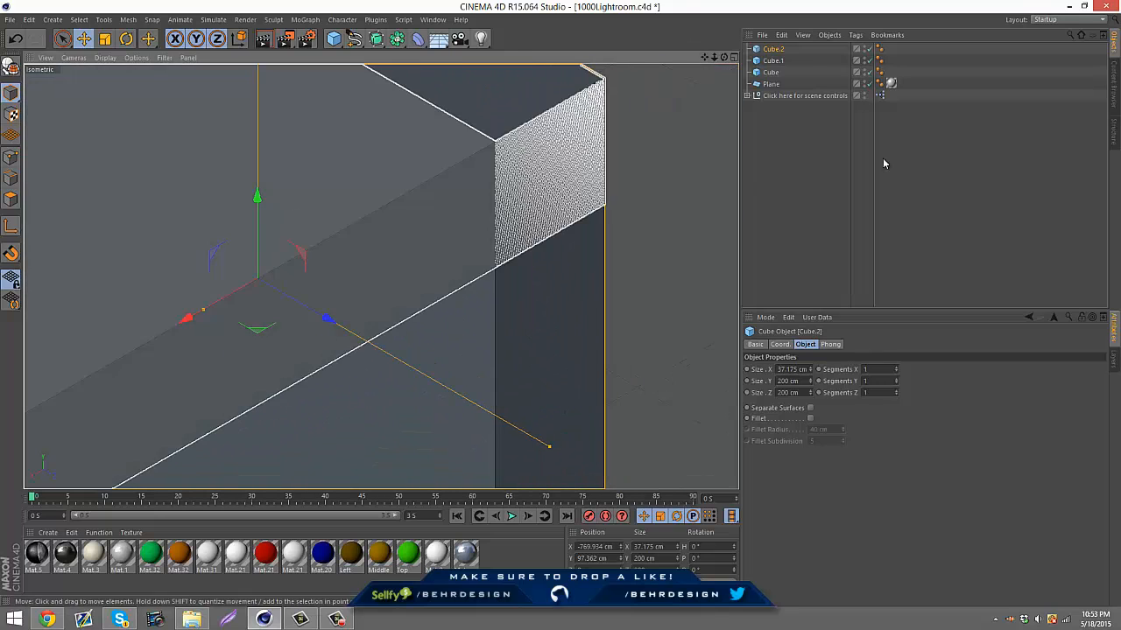
pyautogui.click(883, 164)
pyautogui.click(572, 327)
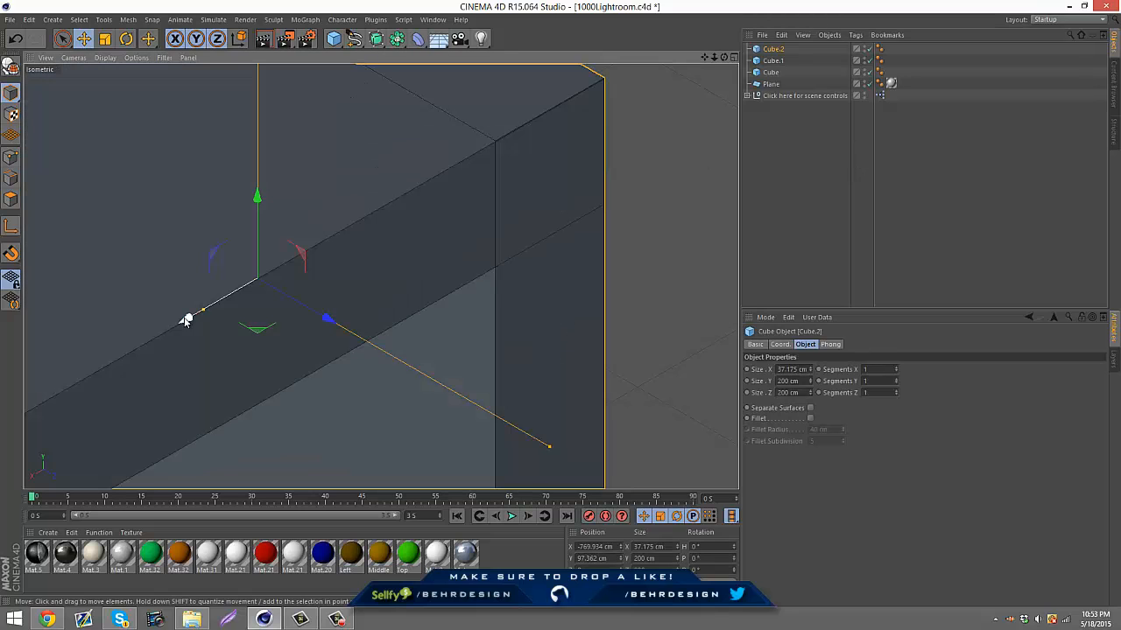
pyautogui.moveTo(193, 324); pyautogui.dragTo(192, 324)
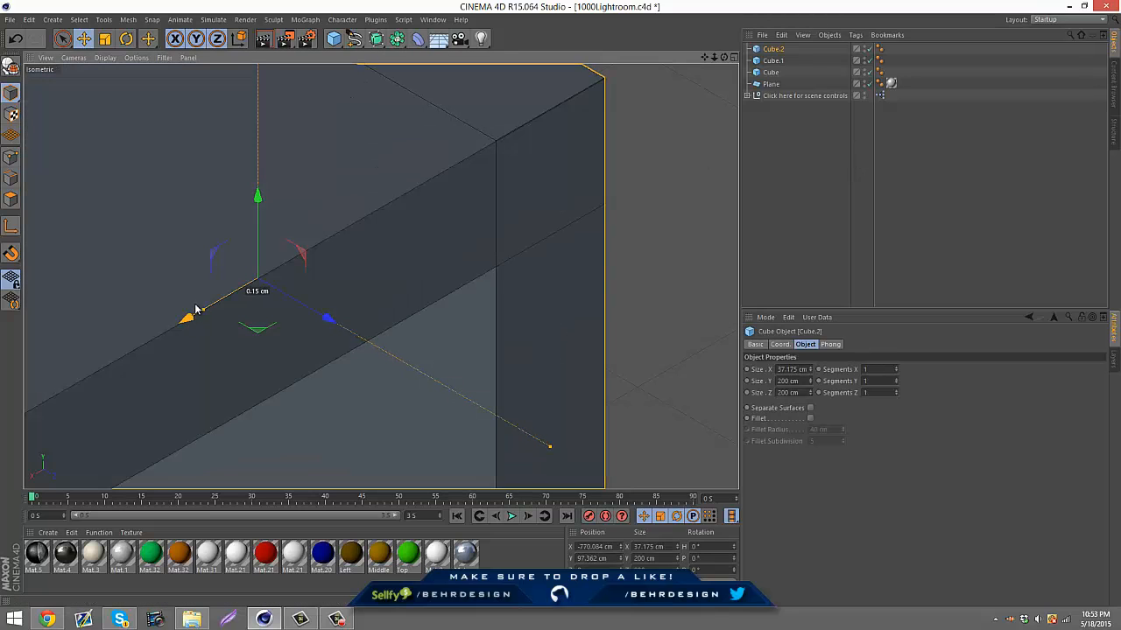
# Render the far corner to check the joint between the flat slab and the second upright slab.
pyautogui.click(264, 40)
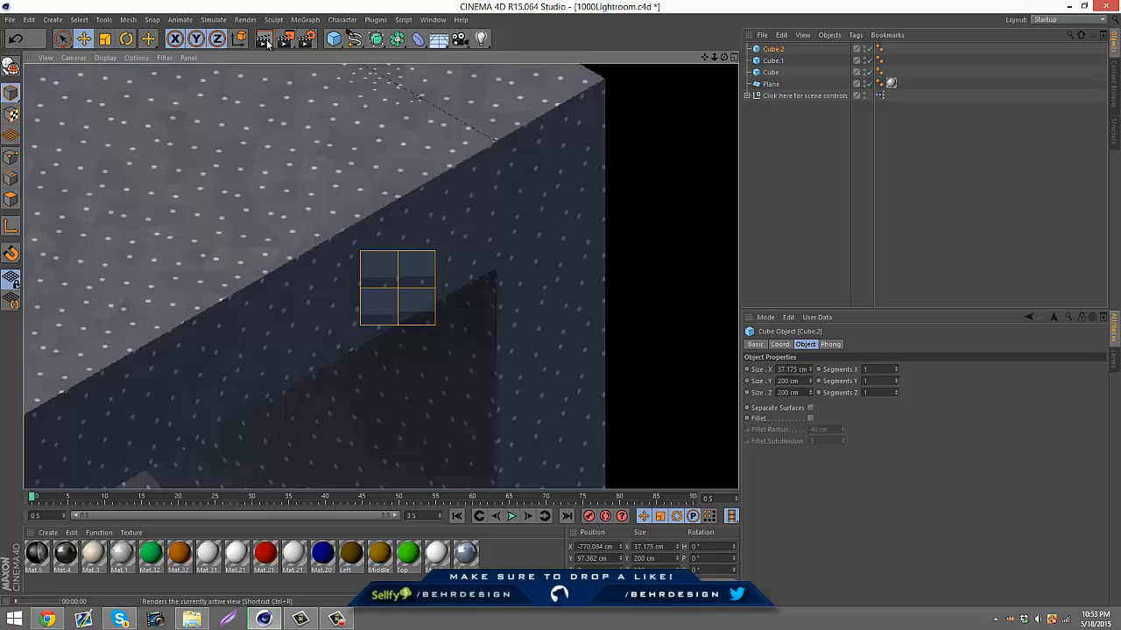
pyautogui.rightClick(267, 43)
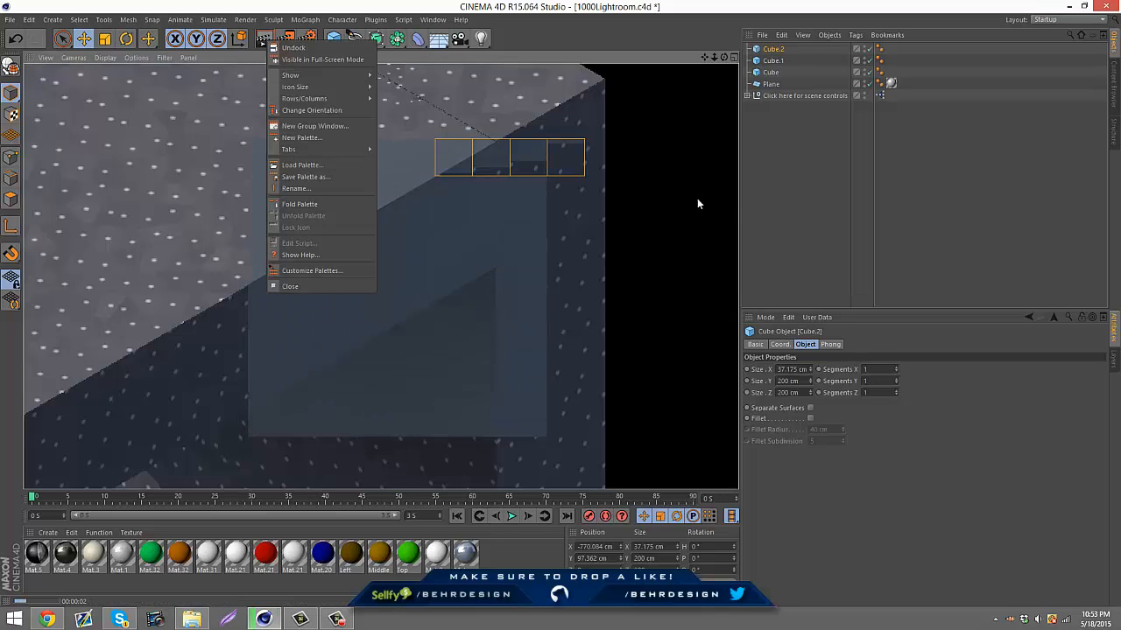
pyautogui.click(895, 177)
pyautogui.click(637, 187)
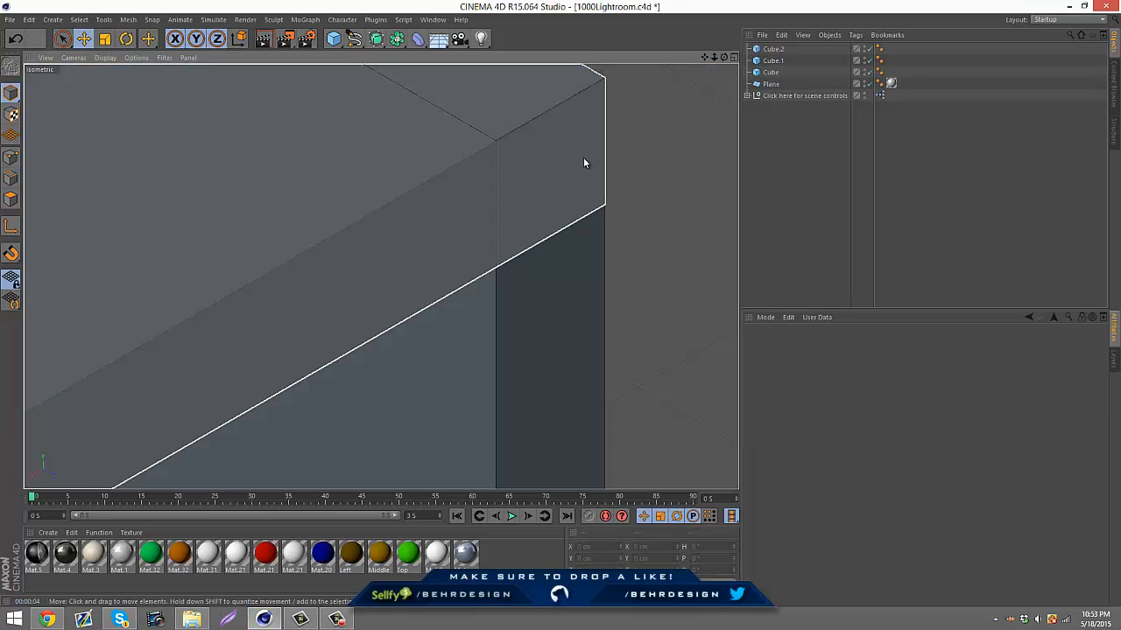
pyautogui.click(542, 322)
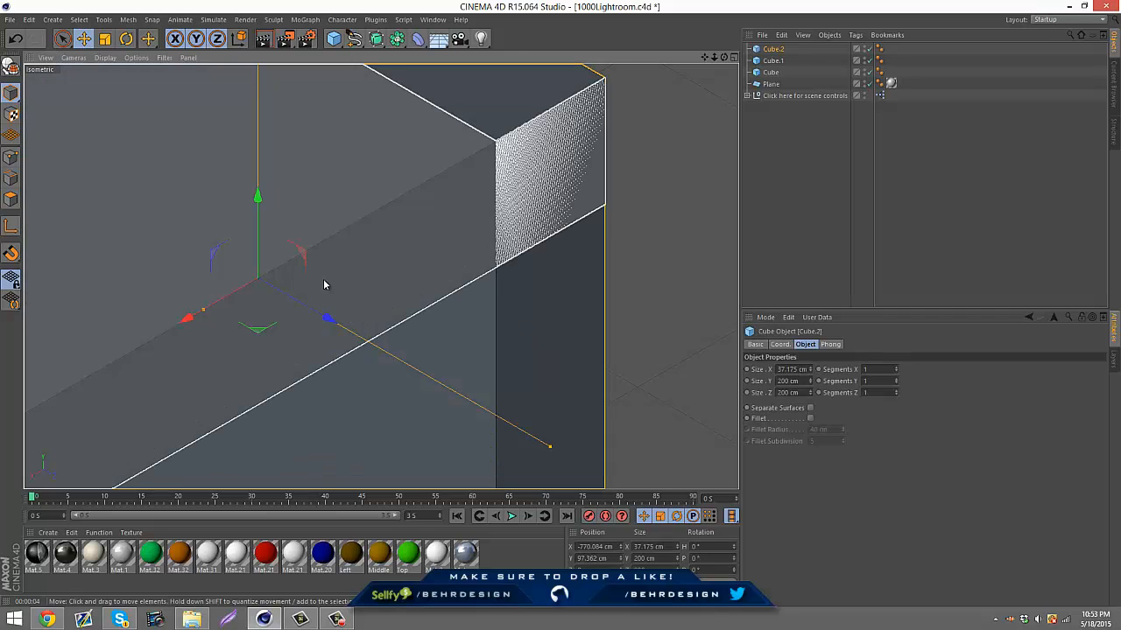
pyautogui.click(408, 201)
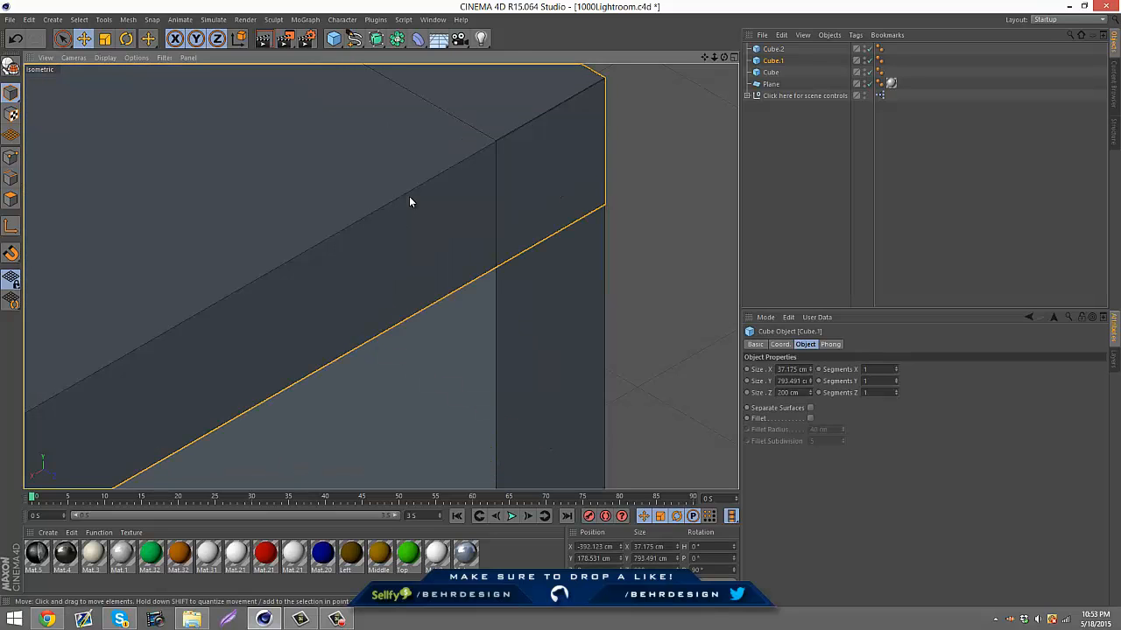
# Render a wider view of the whole bench to check its overall shape.
pyautogui.scroll(-10, 424, 194)
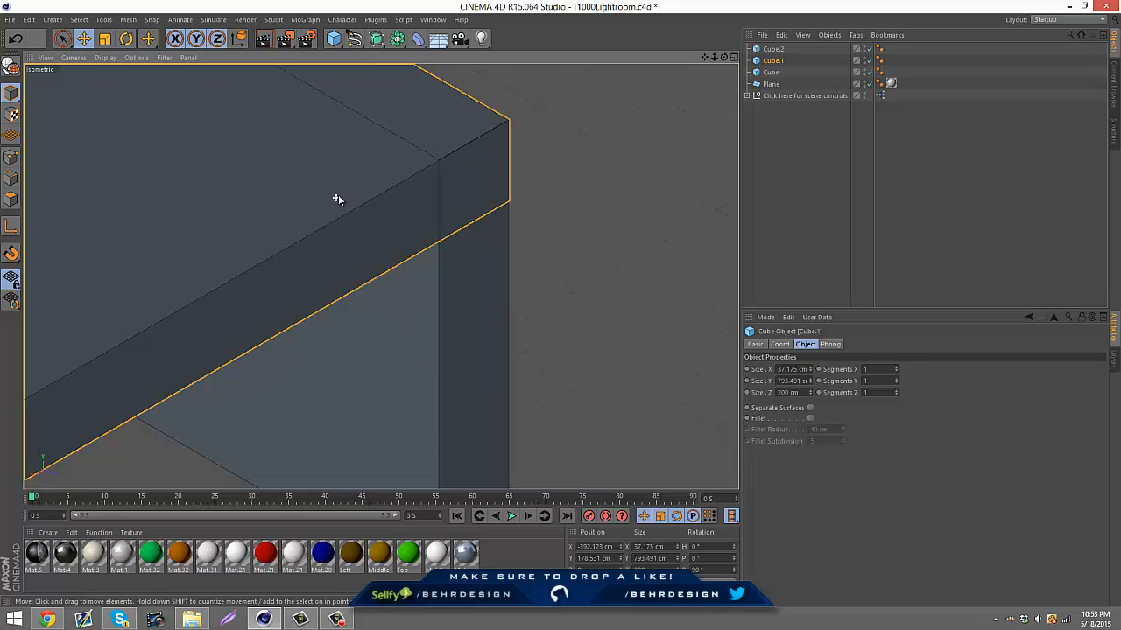
pyautogui.scroll(3, 397, 151)
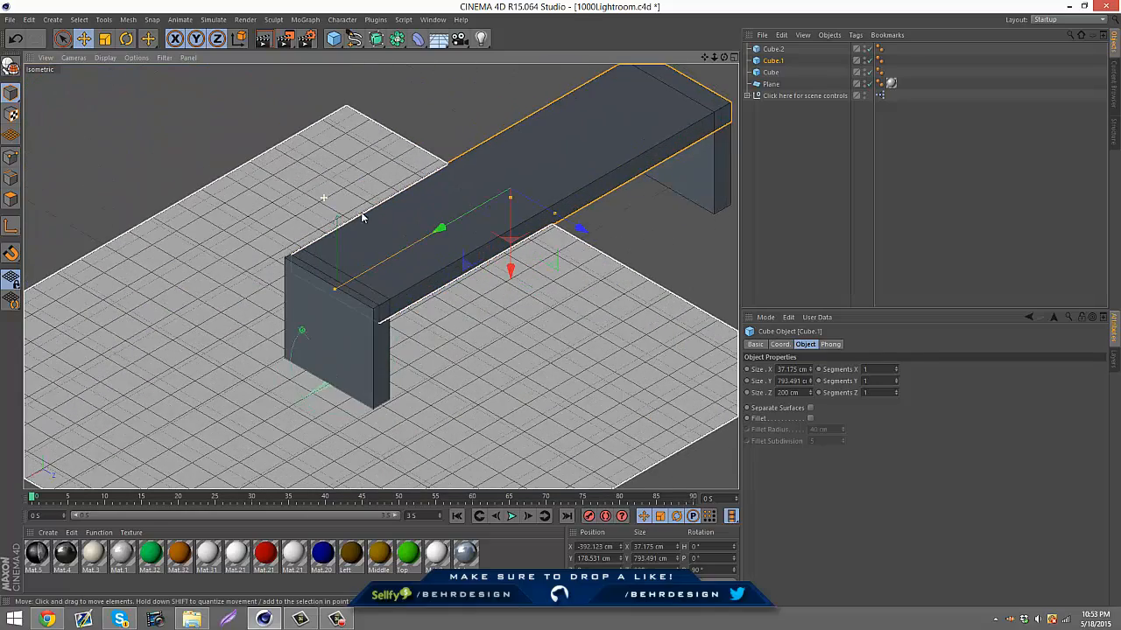
pyautogui.click(898, 163)
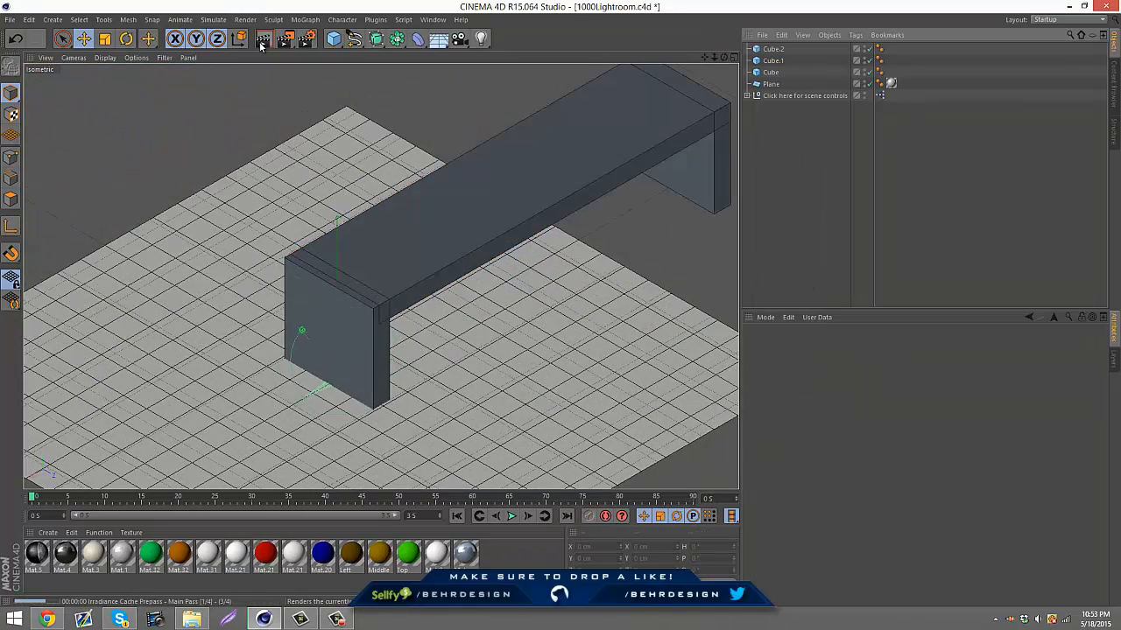
pyautogui.click(261, 41)
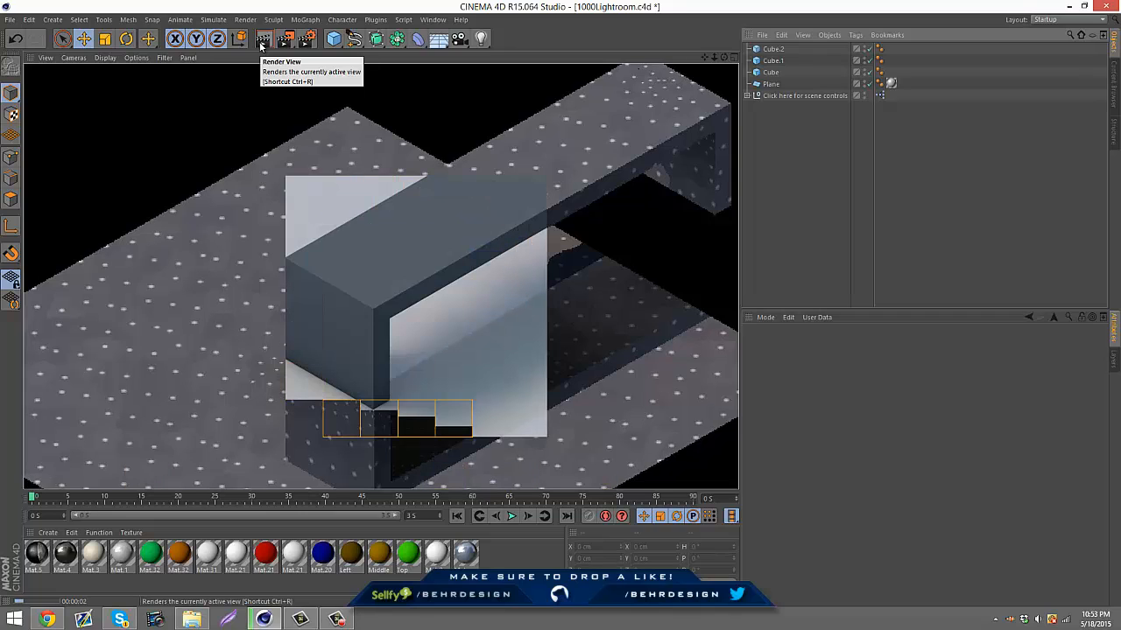
# Readjust the far upright slab along X to about -770.4 cm, aligning it with the flat slab's end.
pyautogui.click(717, 147)
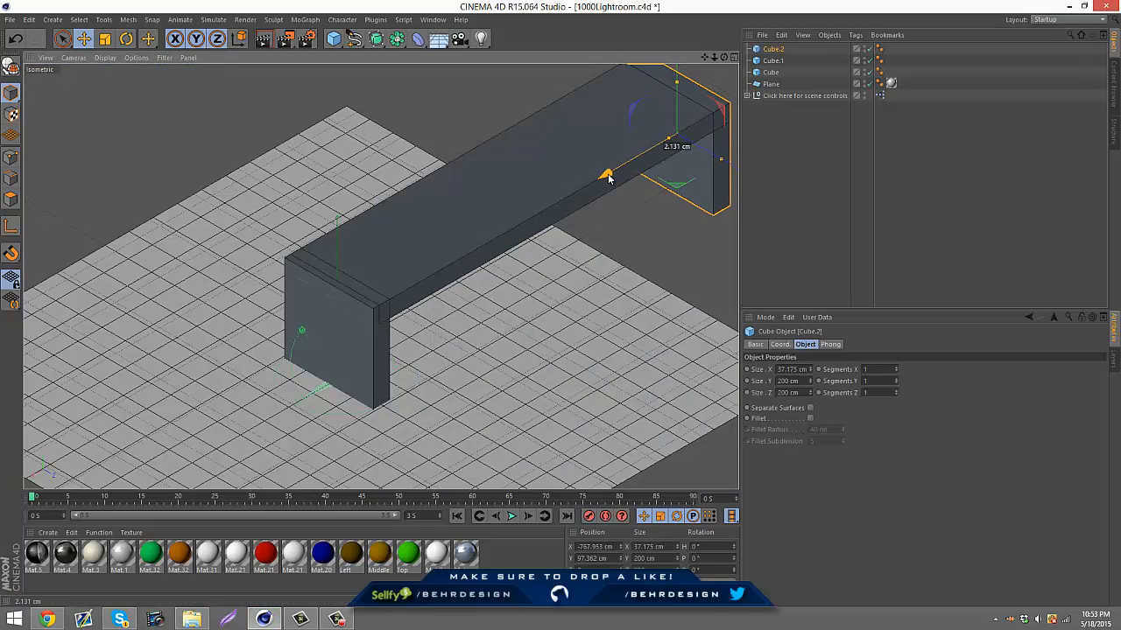
pyautogui.scroll(4, 658, 129)
pyautogui.moveTo(705, 56); pyautogui.dragTo(128, 242)
pyautogui.scroll(2, 504, 130)
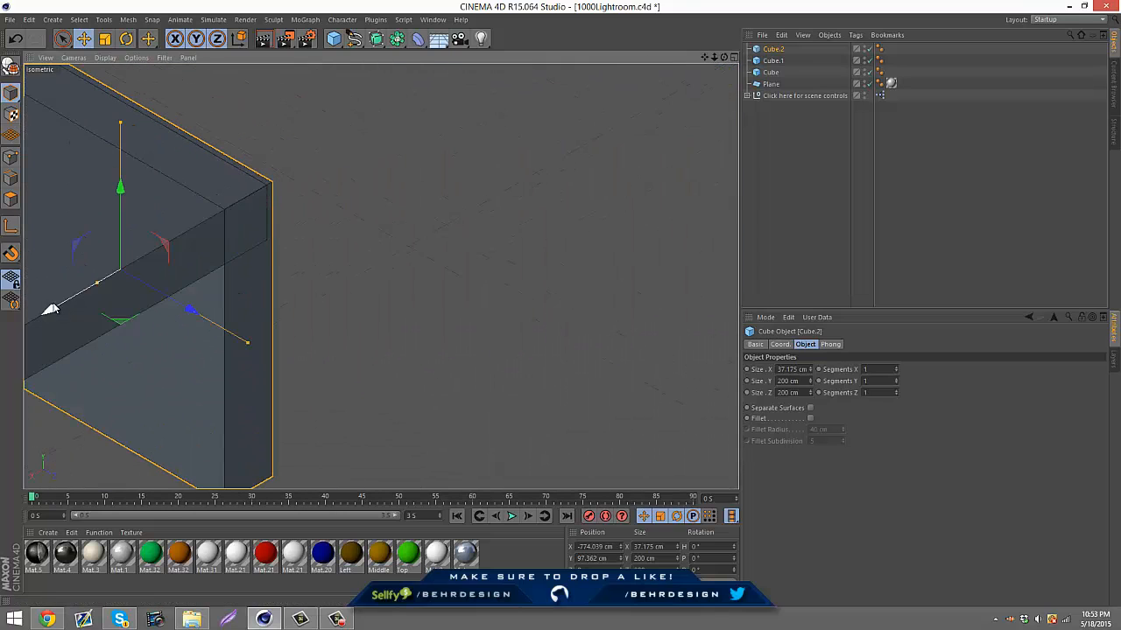
pyautogui.moveTo(50, 307); pyautogui.dragTo(51, 311)
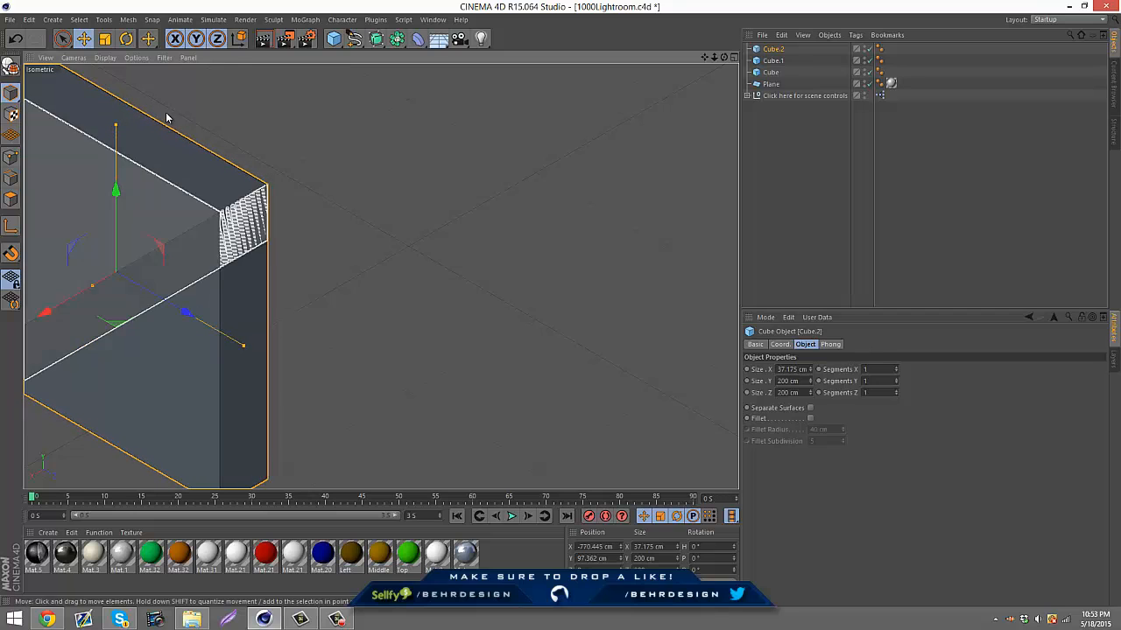
# Lower the far upright slab to about Y 96.6 cm, rendering the corner before and after to check the joint.
pyautogui.click(262, 38)
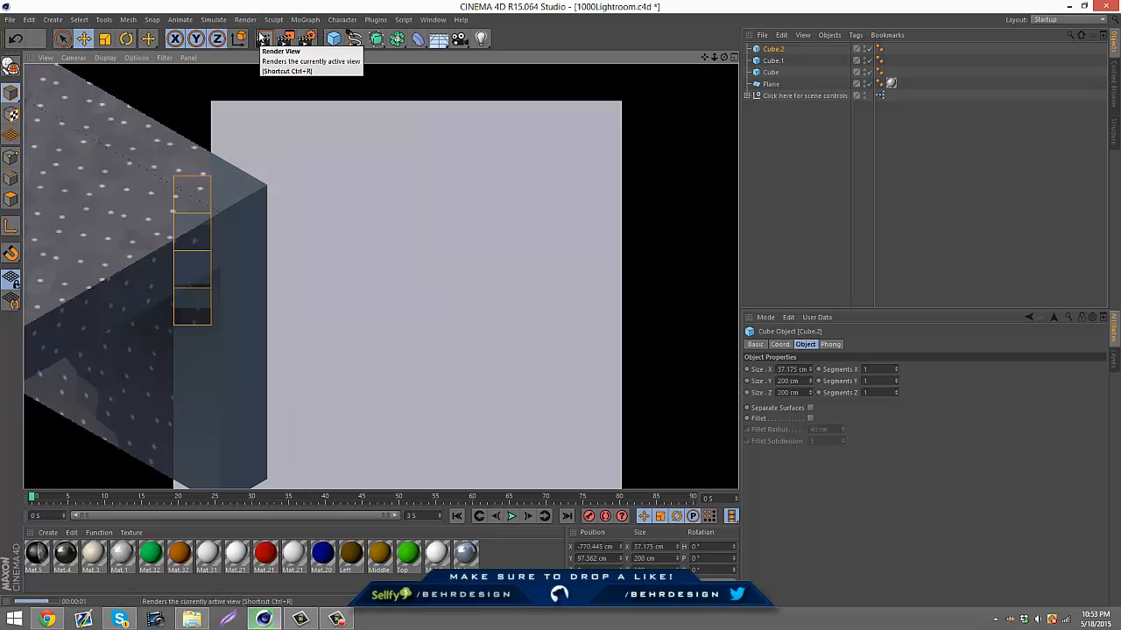
pyautogui.click(508, 222)
pyautogui.click(240, 302)
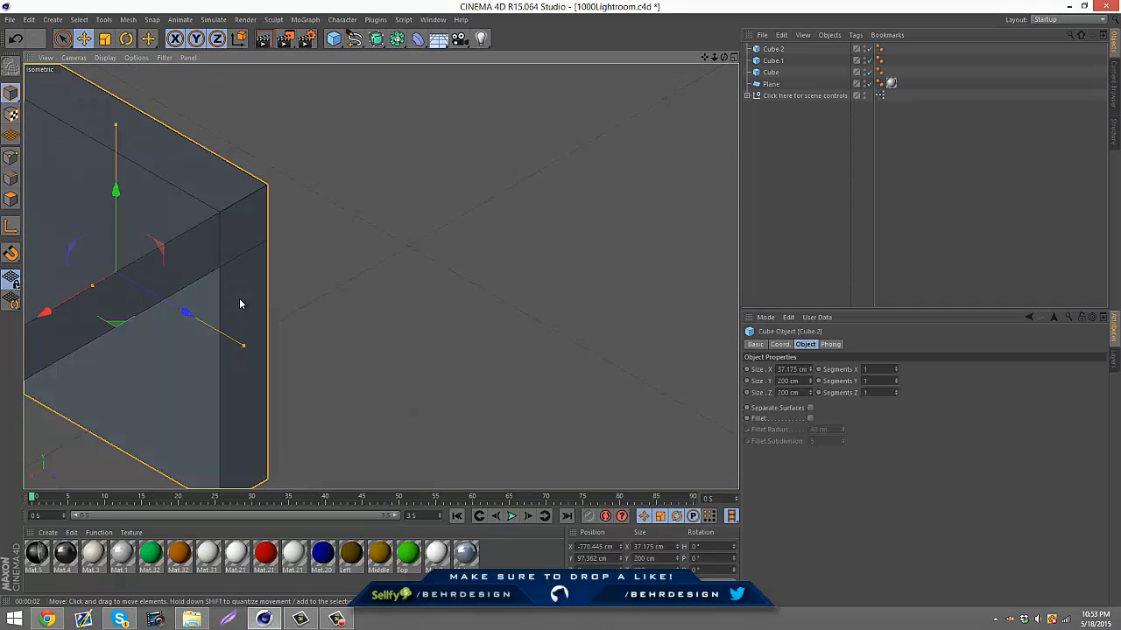
pyautogui.moveTo(116, 187); pyautogui.dragTo(116, 191)
pyautogui.click(262, 38)
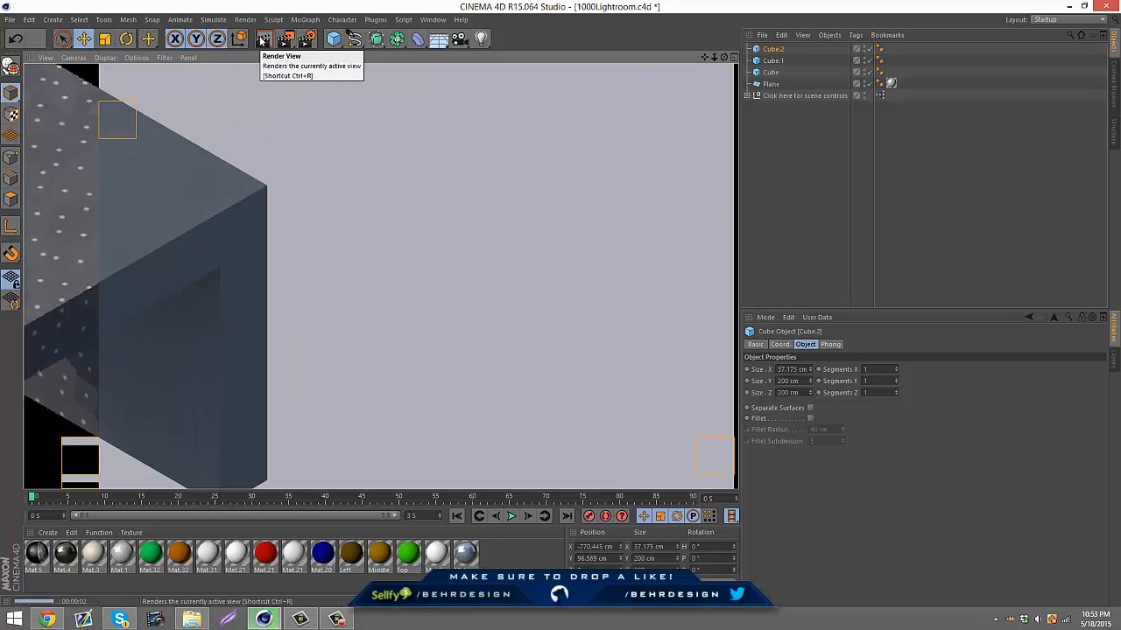
pyautogui.click(788, 164)
# Select all three bench slabs and scale them down together until the flat slab is about 445 cm long.
pyautogui.scroll(-4, 445, 132)
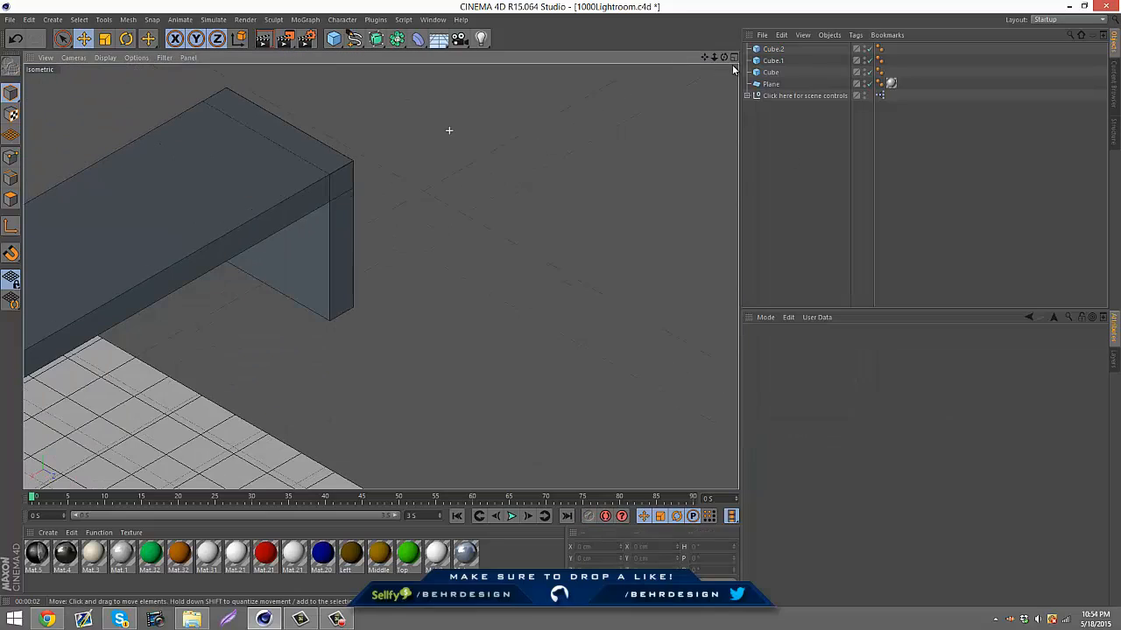
pyautogui.keyDown('alt'); pyautogui.moveTo(537, 303); pyautogui.dragTo(672, 210, button='middle'); pyautogui.keyUp('alt')
pyautogui.scroll(-4, 675, 114)
pyautogui.keyDown('alt'); pyautogui.moveTo(675, 98); pyautogui.dragTo(607, 102, button='middle'); pyautogui.keyUp('alt')
pyautogui.scroll(-2, 607, 103)
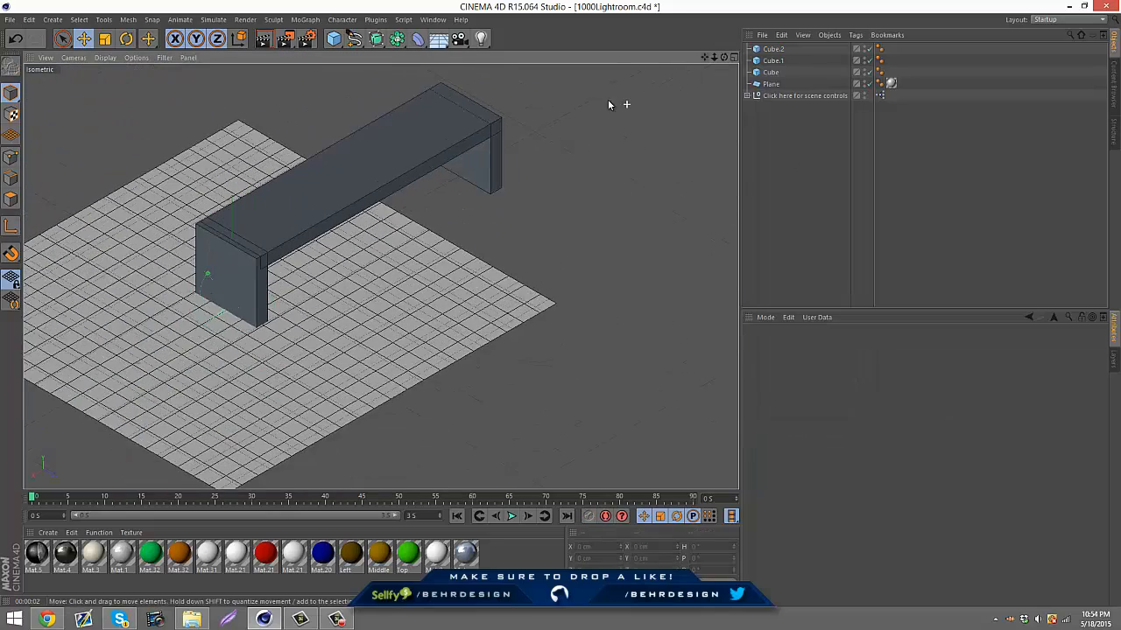
pyautogui.scroll(1, 609, 104)
pyautogui.moveTo(704, 57); pyautogui.dragTo(562, 301)
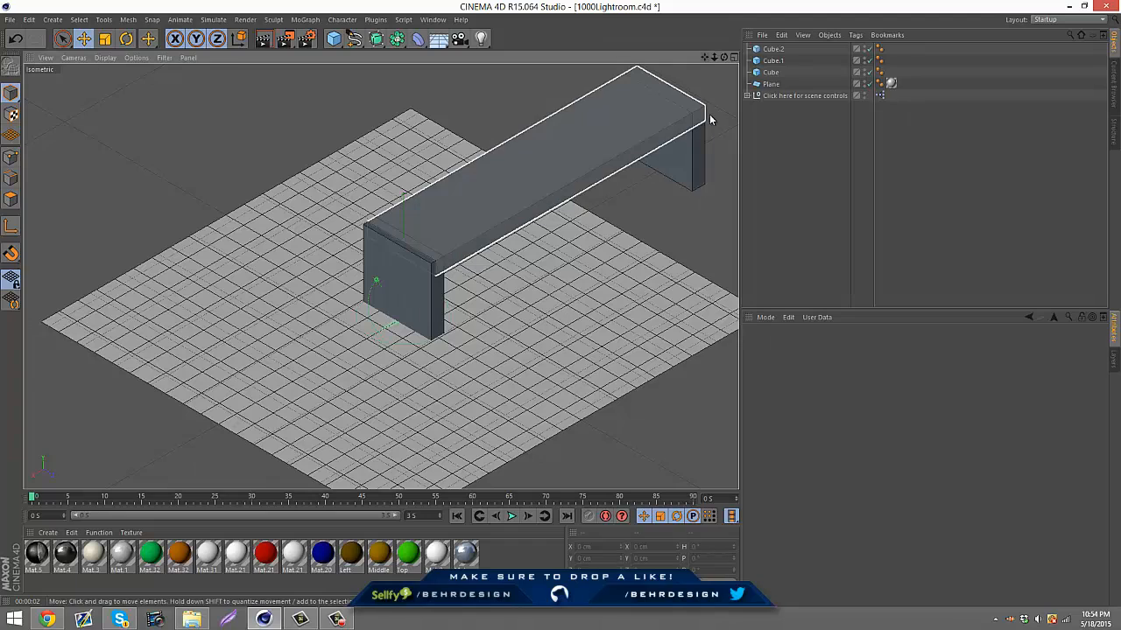
pyautogui.moveTo(884, 67); pyautogui.dragTo(874, 44)
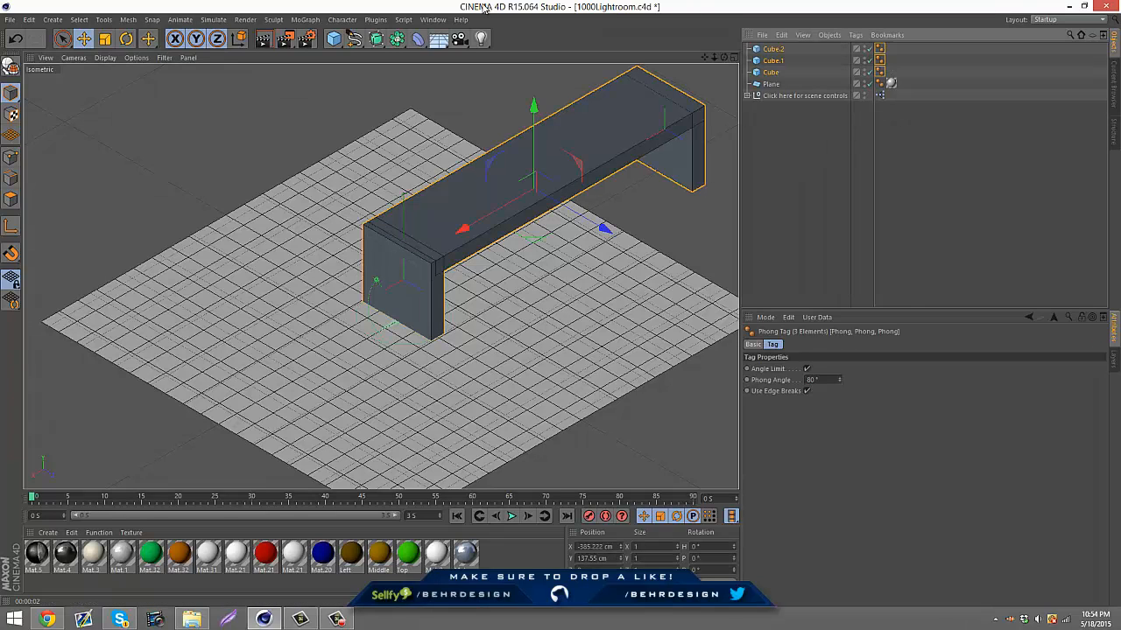
pyautogui.click(105, 38)
pyautogui.moveTo(295, 140); pyautogui.dragTo(149, 85)
# Move the three slabs together to the middle of the floor plane, at about X 25.1 cm and Y 74.9 cm.
pyautogui.press('e')
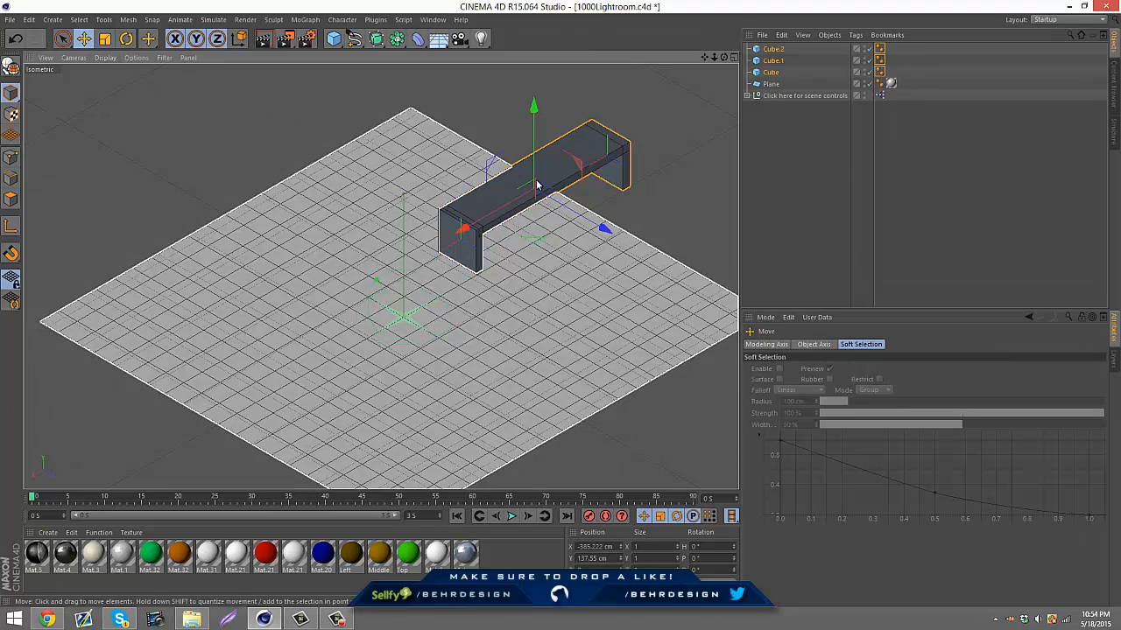
pyautogui.moveTo(462, 231); pyautogui.dragTo(322, 309)
pyautogui.moveTo(393, 190); pyautogui.dragTo(391, 210)
pyautogui.scroll(6, 389, 282)
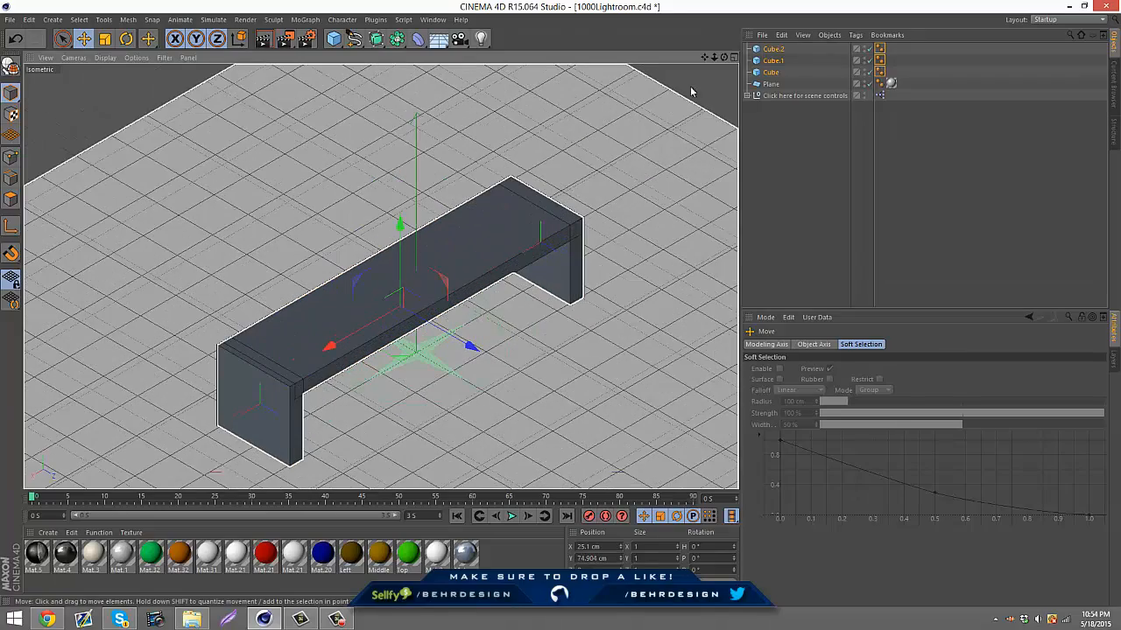
# Duplicate the flat top slab, lower the copy to about Y 69.9 cm and thin it to about 7.2 cm.
pyautogui.moveTo(703, 58); pyautogui.dragTo(704, 58)
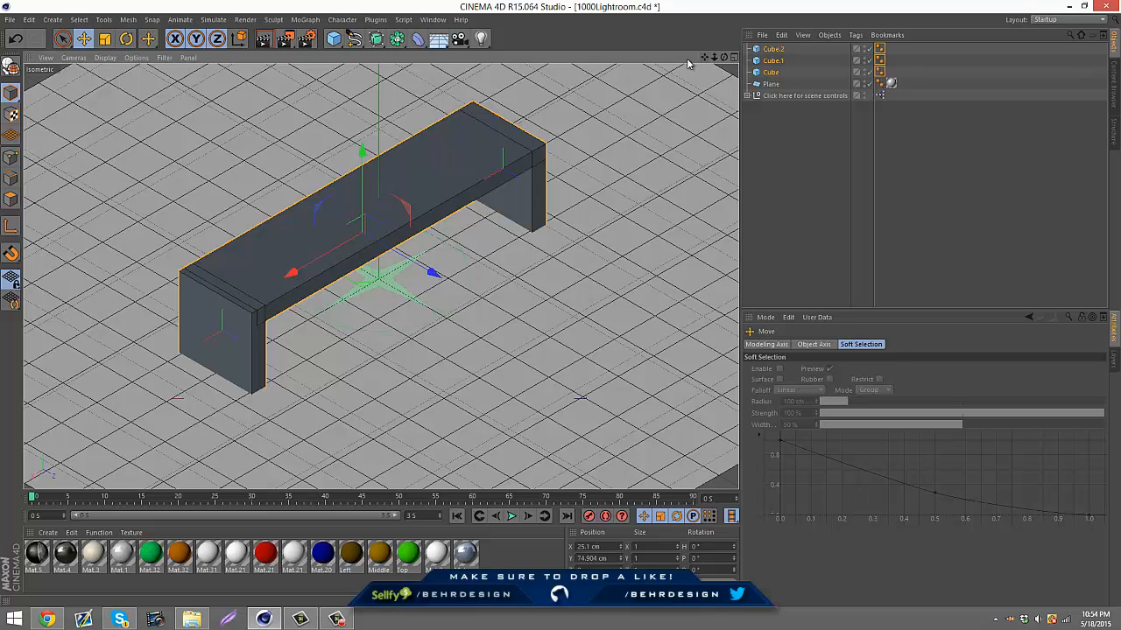
pyautogui.click(462, 198)
pyautogui.hotkey('ctrl', 'c')
pyautogui.hotkey('ctrl', 'v')
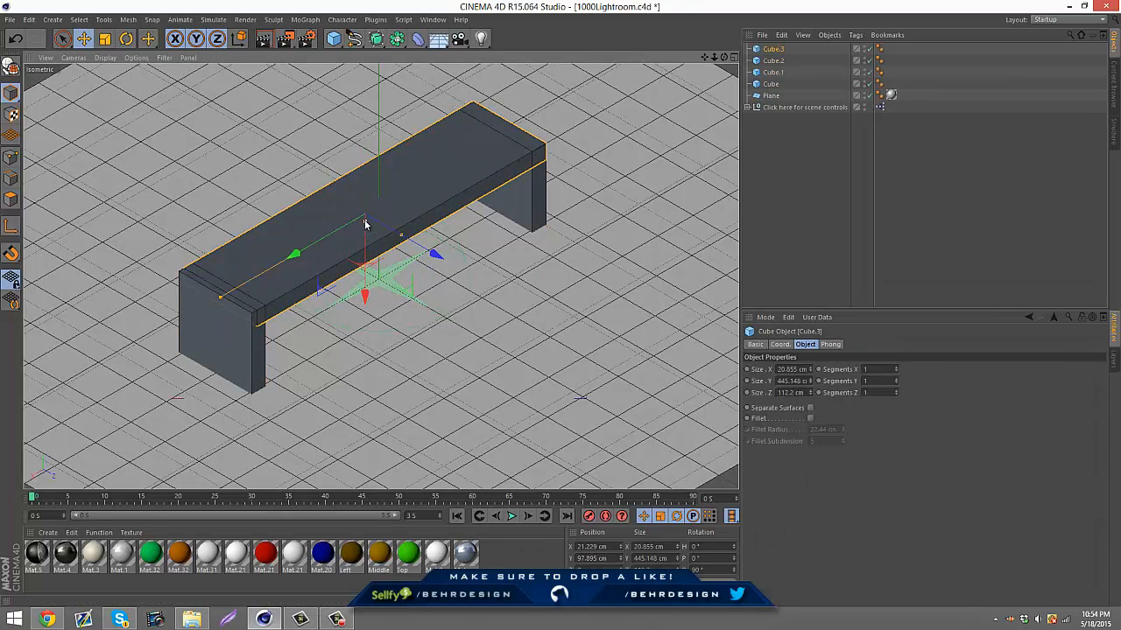
pyautogui.moveTo(365, 225); pyautogui.dragTo(365, 325)
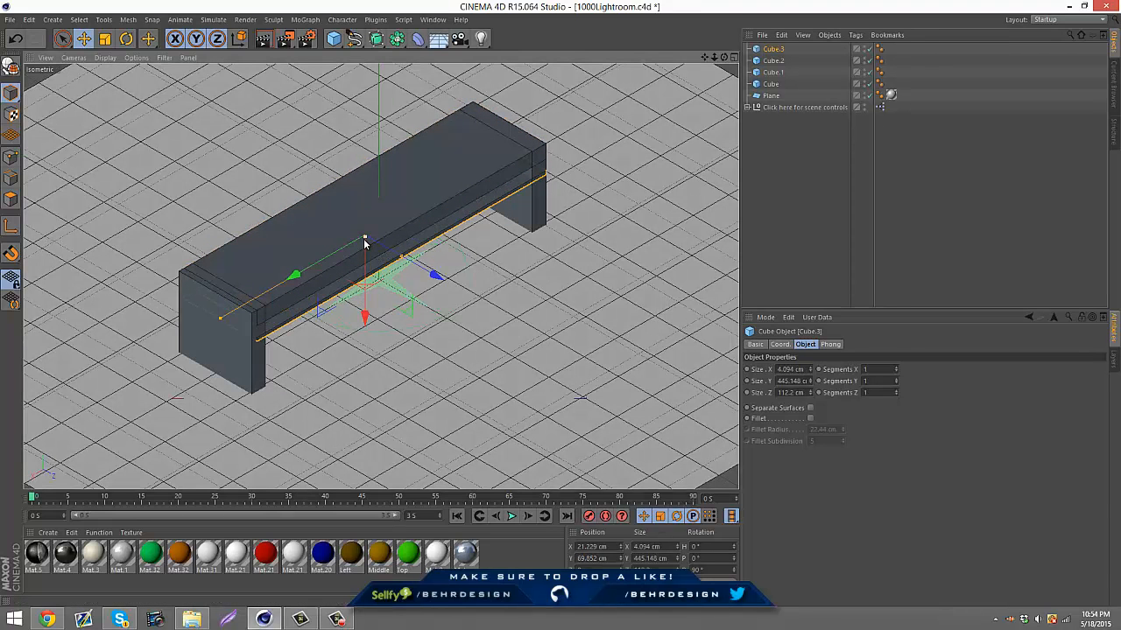
pyautogui.moveTo(364, 238); pyautogui.dragTo(365, 241)
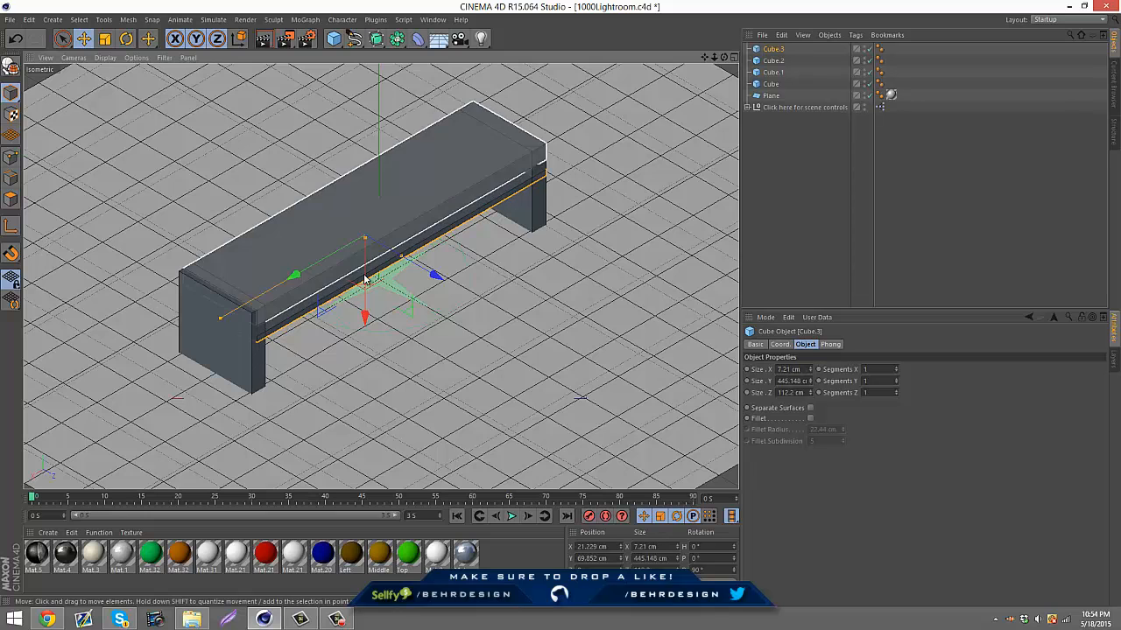
# Set the thin shelf slightly back under the top, duplicate it and lower the copy to about Y 37.1 cm.
pyautogui.moveTo(433, 278); pyautogui.dragTo(428, 275)
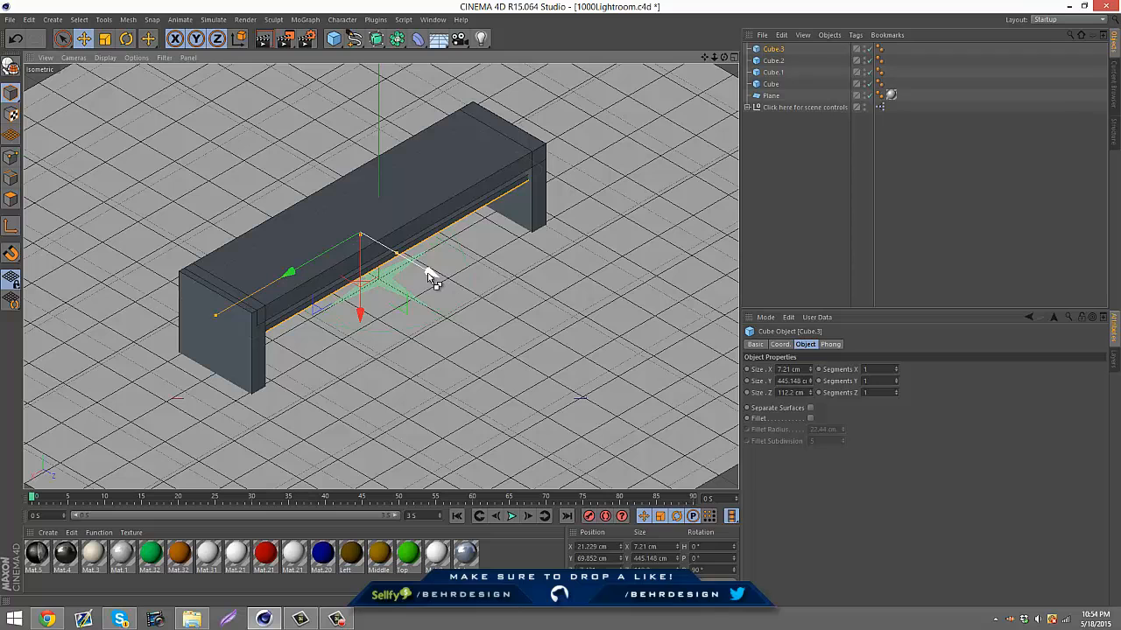
pyautogui.hotkey('ctrl', 'c')
pyautogui.hotkey('ctrl', 'v')
pyautogui.moveTo(363, 318); pyautogui.dragTo(364, 343)
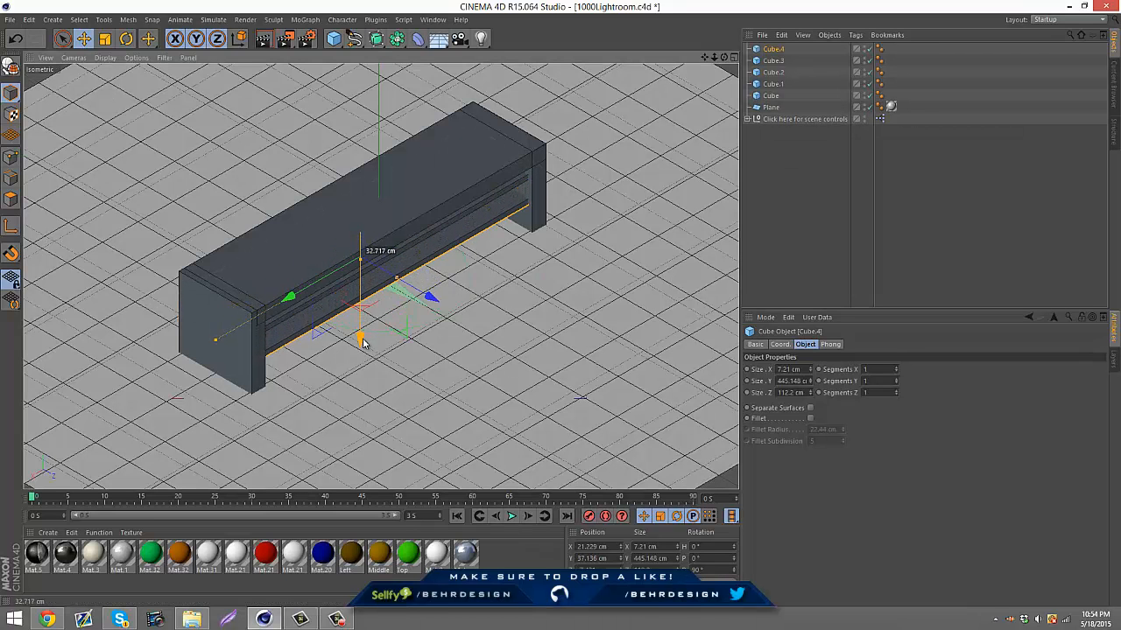
# Lower the upper shelf to about Y 59.7 cm and deselect it.
pyautogui.click(511, 197)
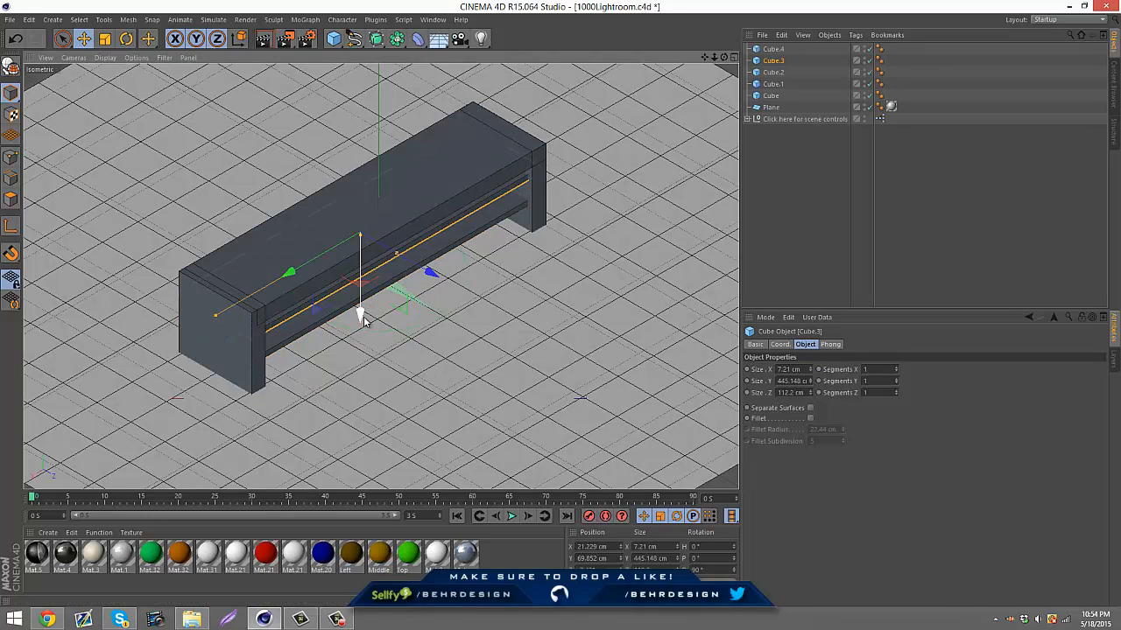
pyautogui.moveTo(359, 320); pyautogui.dragTo(360, 324)
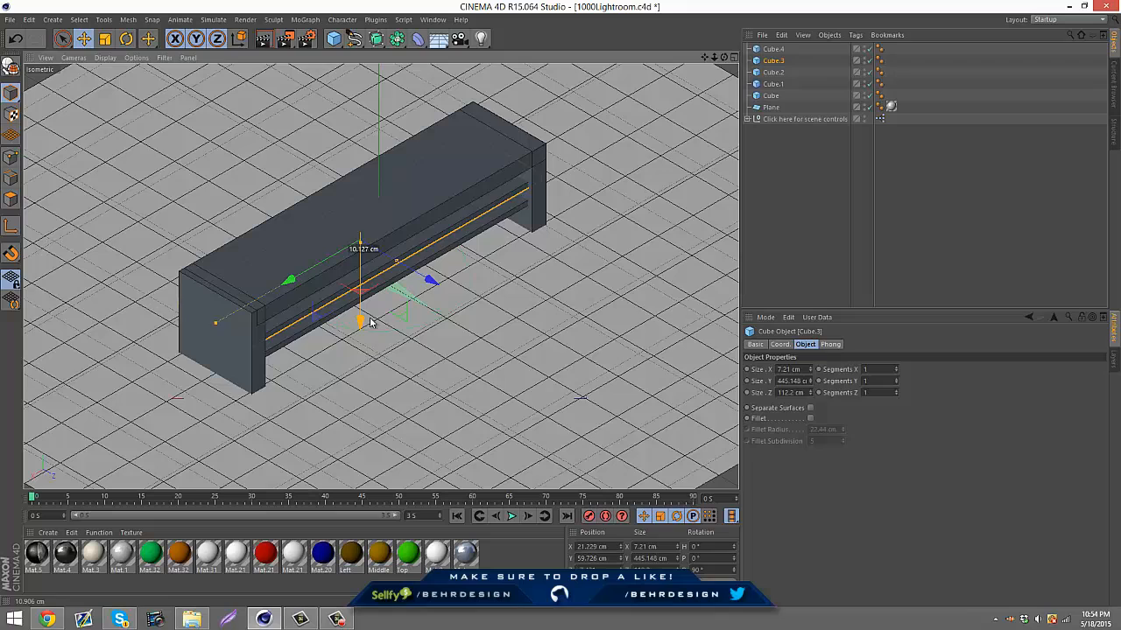
pyautogui.click(857, 252)
# Duplicate the near upright slab, move the copy mid-bench to about X 11.5 cm and widen it to about 107.8 cm.
pyautogui.click(263, 367)
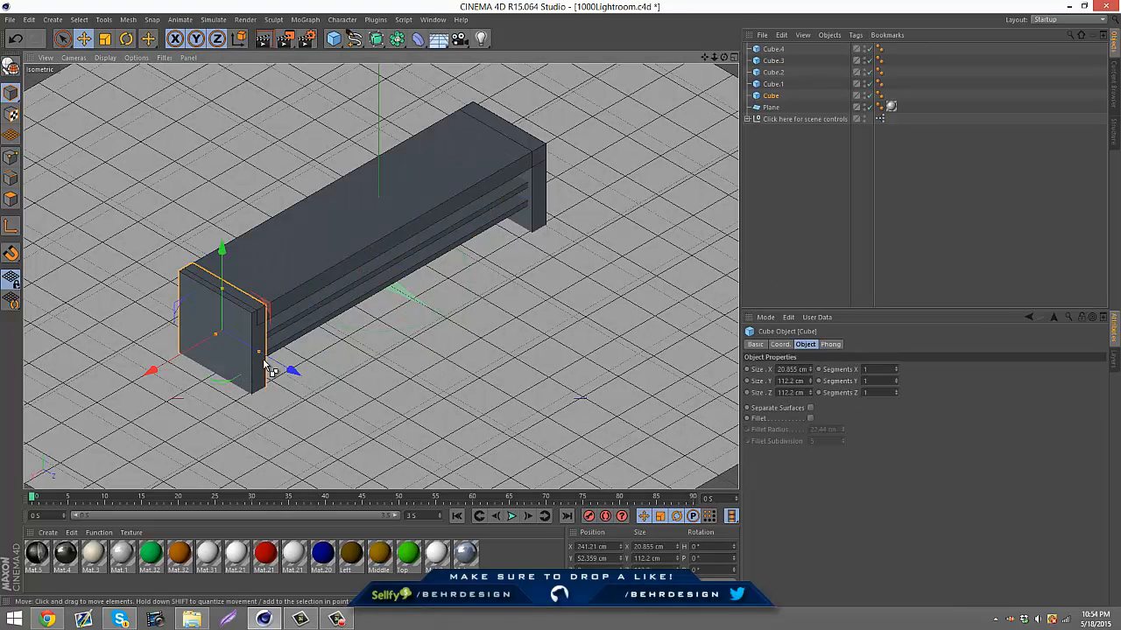
pyautogui.hotkey('ctrl', 'c')
pyautogui.hotkey('ctrl', 'v')
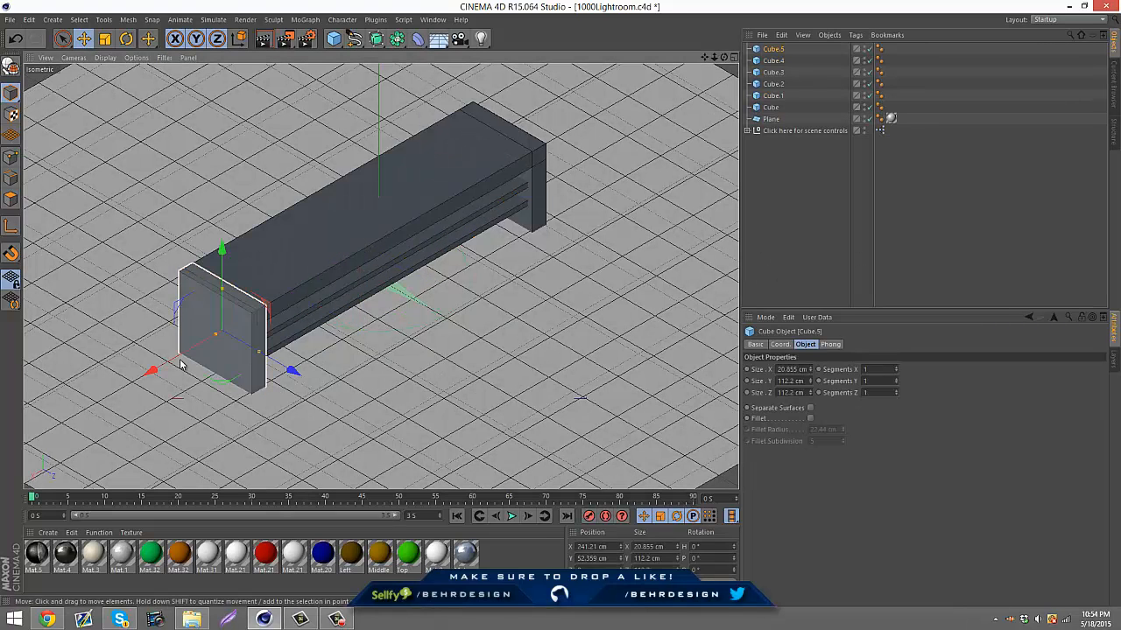
pyautogui.moveTo(214, 337); pyautogui.dragTo(315, 317)
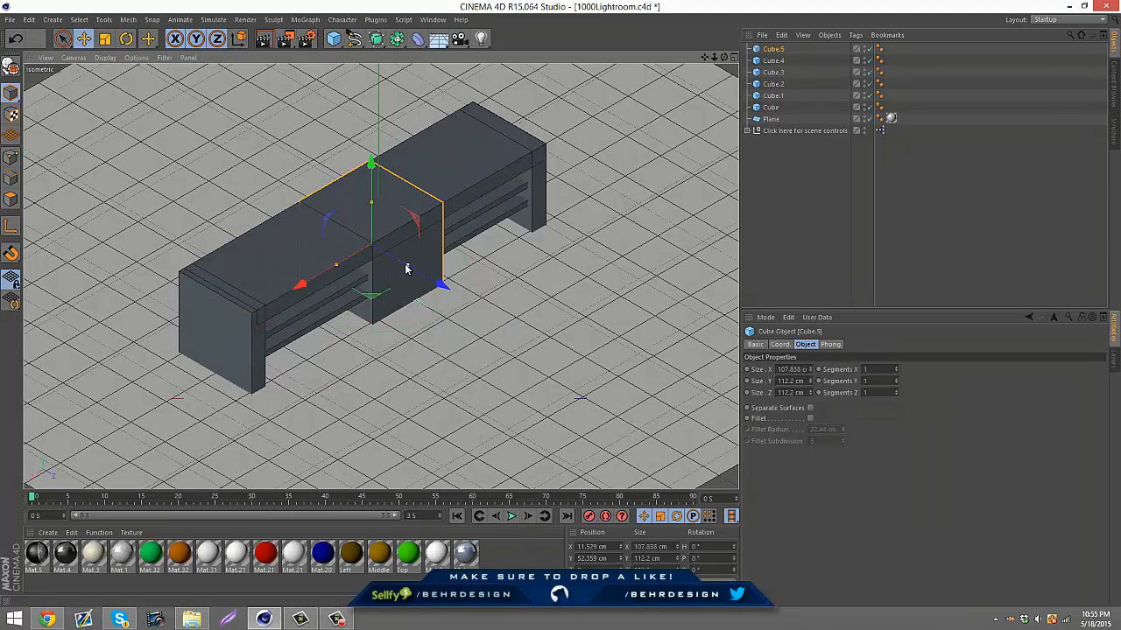
# Reduce the central block's depth slightly and its height to about 82 cm so it tucks under the top slab.
pyautogui.moveTo(405, 264); pyautogui.dragTo(404, 264)
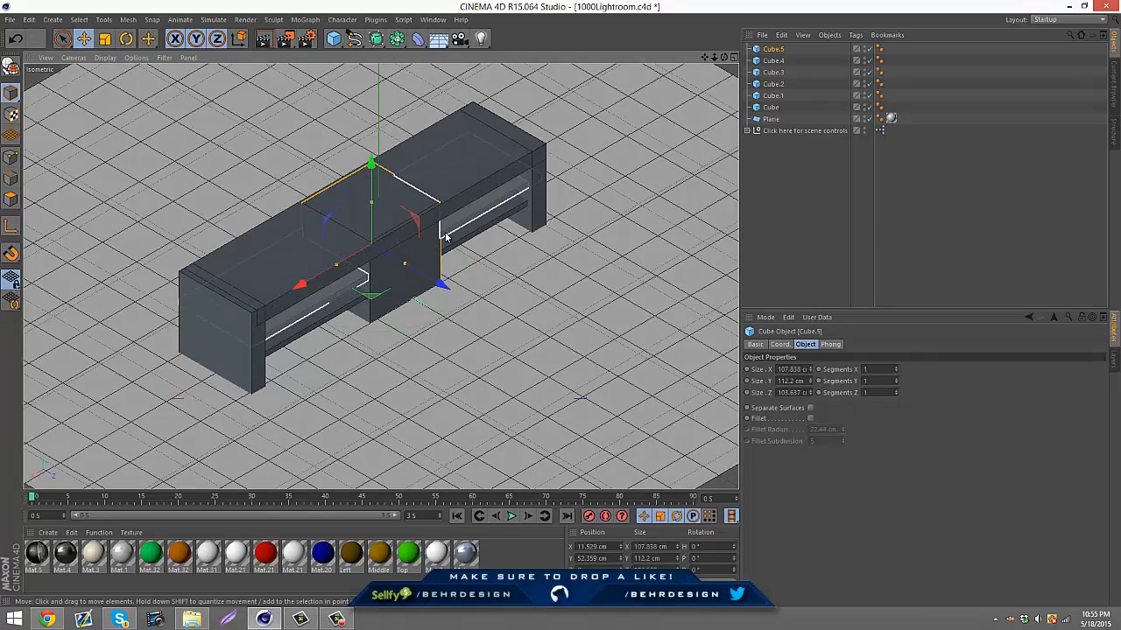
pyautogui.moveTo(372, 163)
pyautogui.mouseDown()
pyautogui.moveTo(377, 203)
pyautogui.moveTo(372, 150)
pyautogui.mouseUp()
pyautogui.scroll(6, 417, 240)
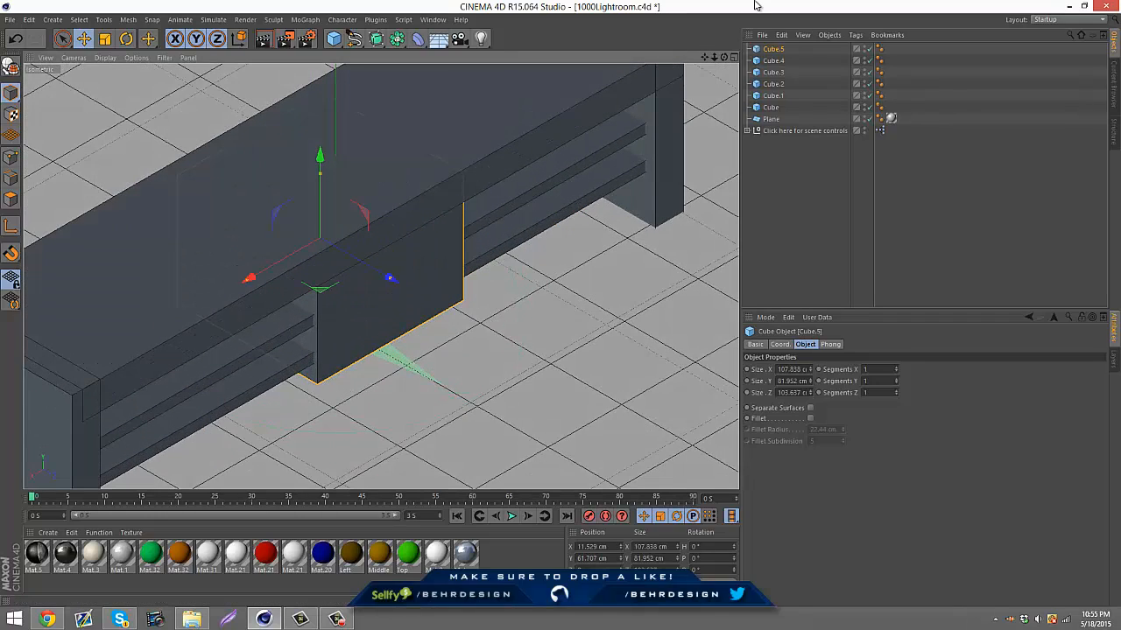
# Duplicate the central block and scale the copy down to about 42.7 cm wide and 32.5 cm high.
pyautogui.keyDown('alt'); pyautogui.moveTo(567, 307); pyautogui.dragTo(611, 209, button='middle'); pyautogui.keyUp('alt')
pyautogui.scroll(4, 435, 207)
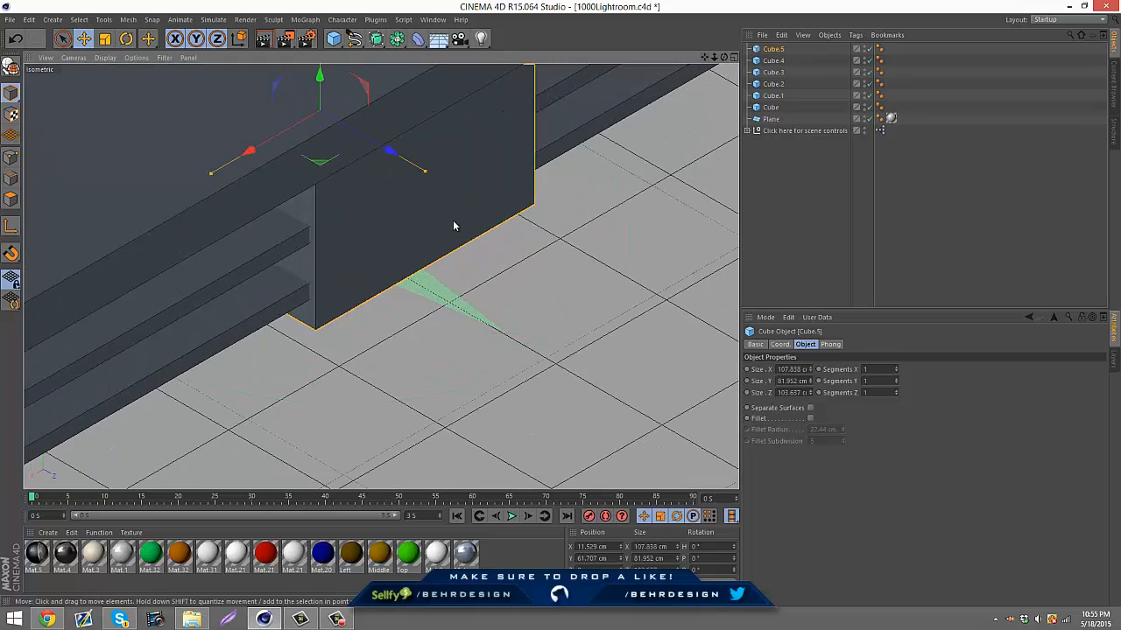
pyautogui.hotkey('ctrl', 'c')
pyautogui.hotkey('ctrl', 'v')
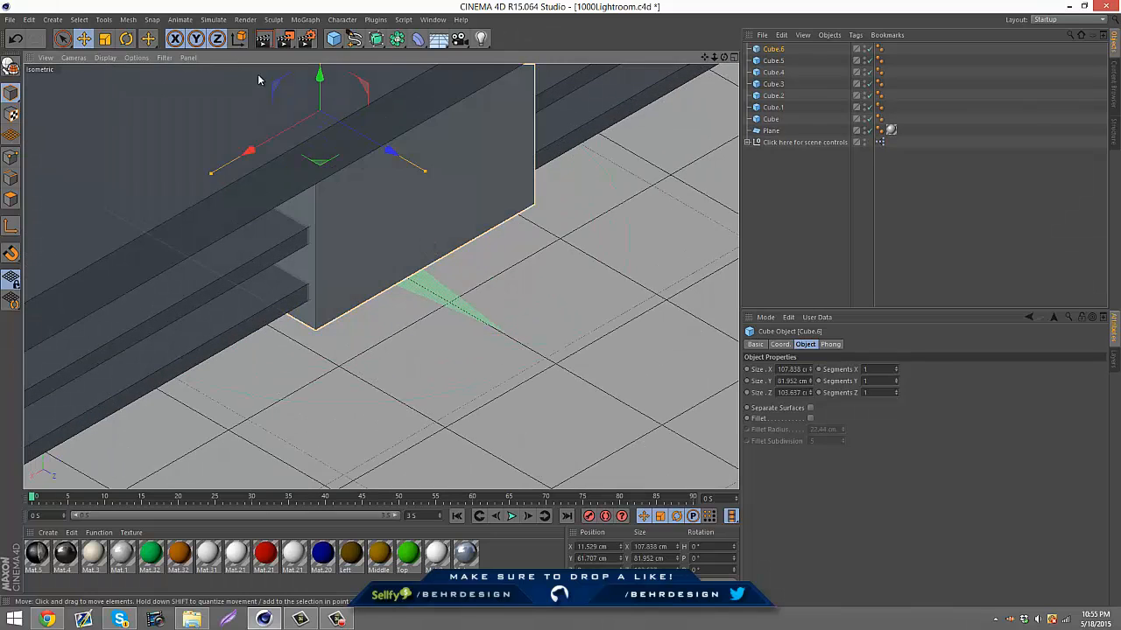
pyautogui.click(103, 46)
pyautogui.moveTo(394, 245); pyautogui.dragTo(324, 245)
pyautogui.press('e')
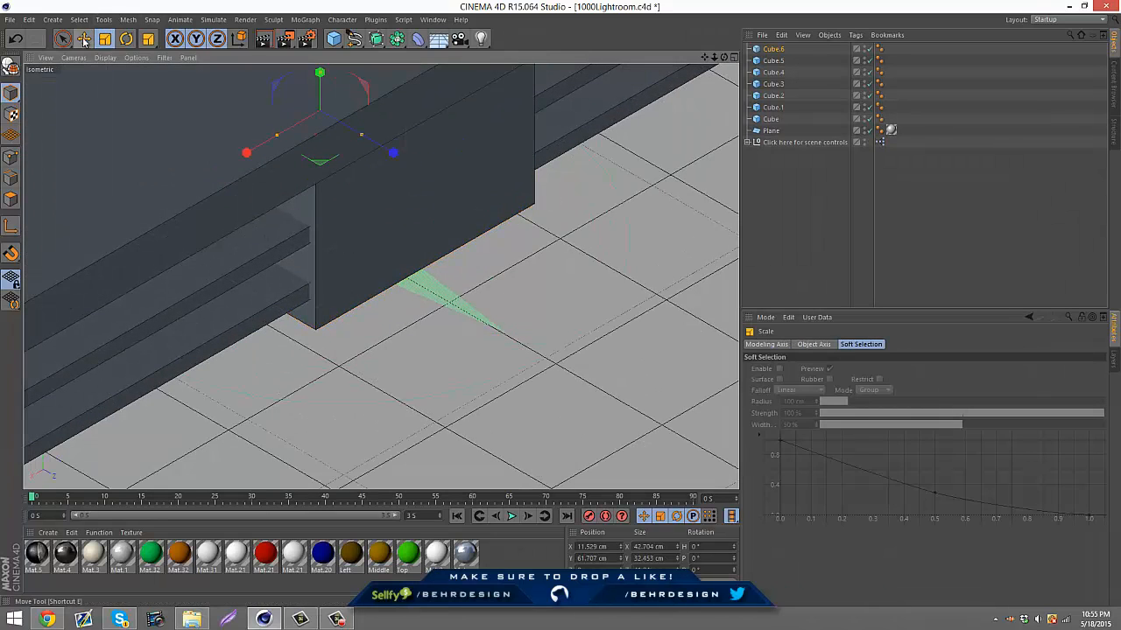
# Lower the small copy to about Y -40.1 cm and scale it down further to about 19.9 cm wide and 15.1 cm high.
pyautogui.moveTo(320, 87); pyautogui.dragTo(319, 337)
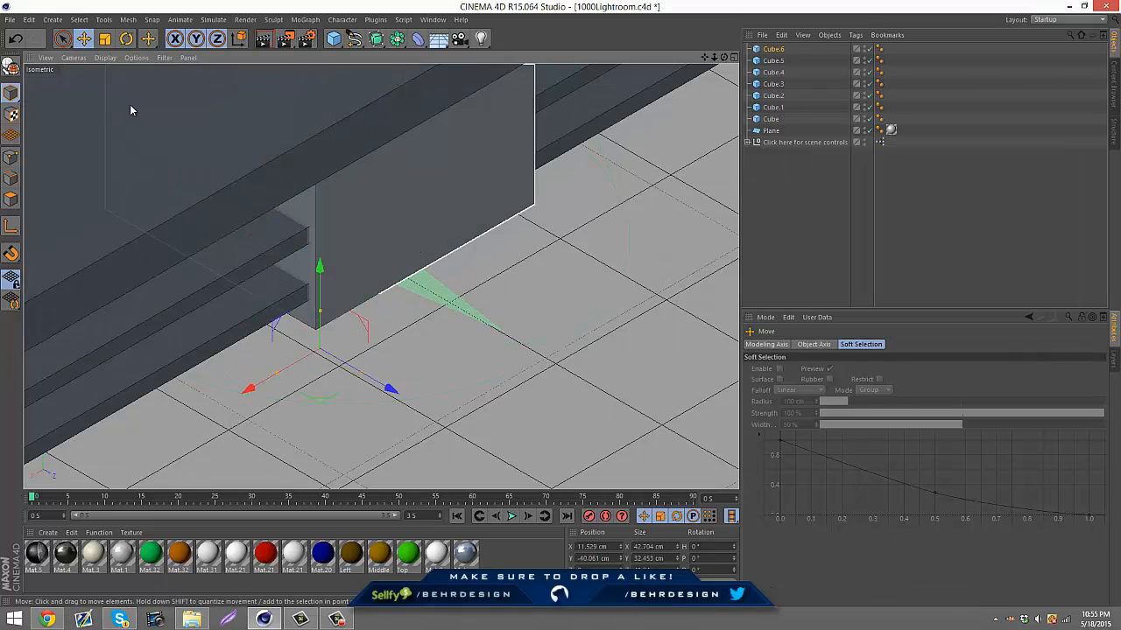
pyautogui.click(105, 40)
pyautogui.moveTo(355, 245); pyautogui.dragTo(261, 266)
pyautogui.click(84, 38)
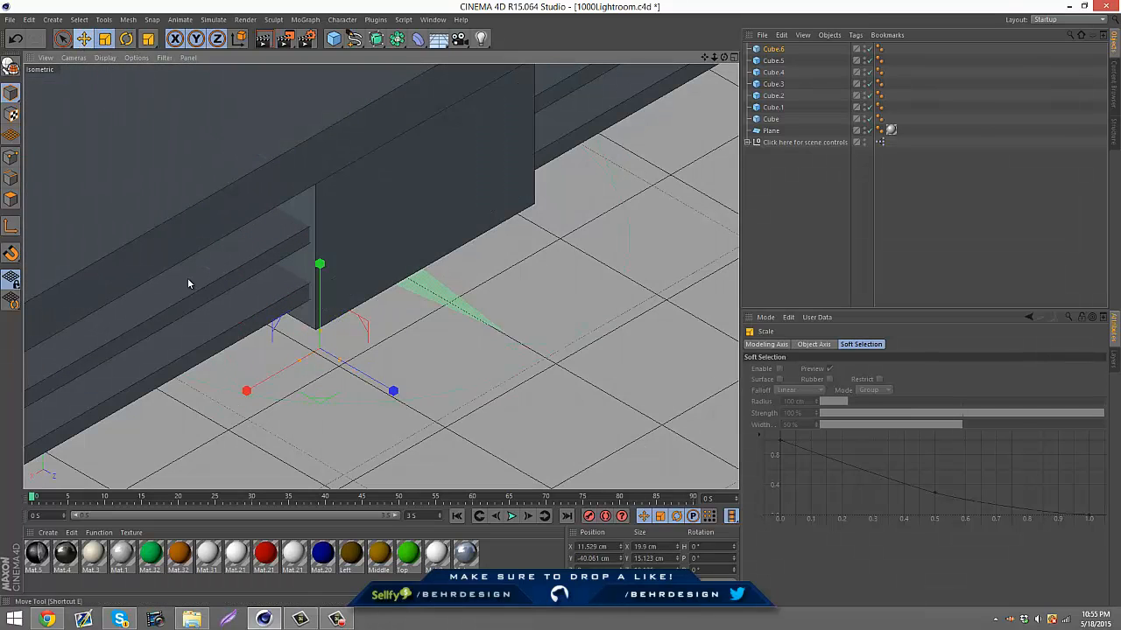
# Move the small cube to the central block's near front corner, at about X 37.3 cm and Y 6.8 cm.
pyautogui.moveTo(387, 387); pyautogui.dragTo(437, 415)
pyautogui.moveTo(368, 308); pyautogui.dragTo(386, 171)
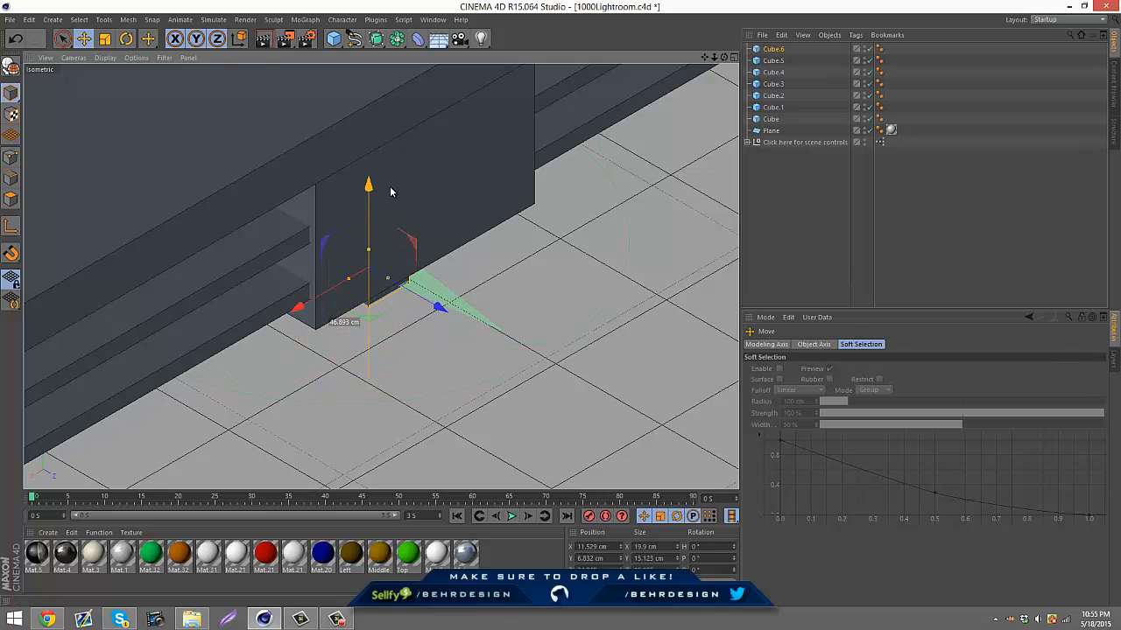
pyautogui.moveTo(282, 312); pyautogui.dragTo(247, 339)
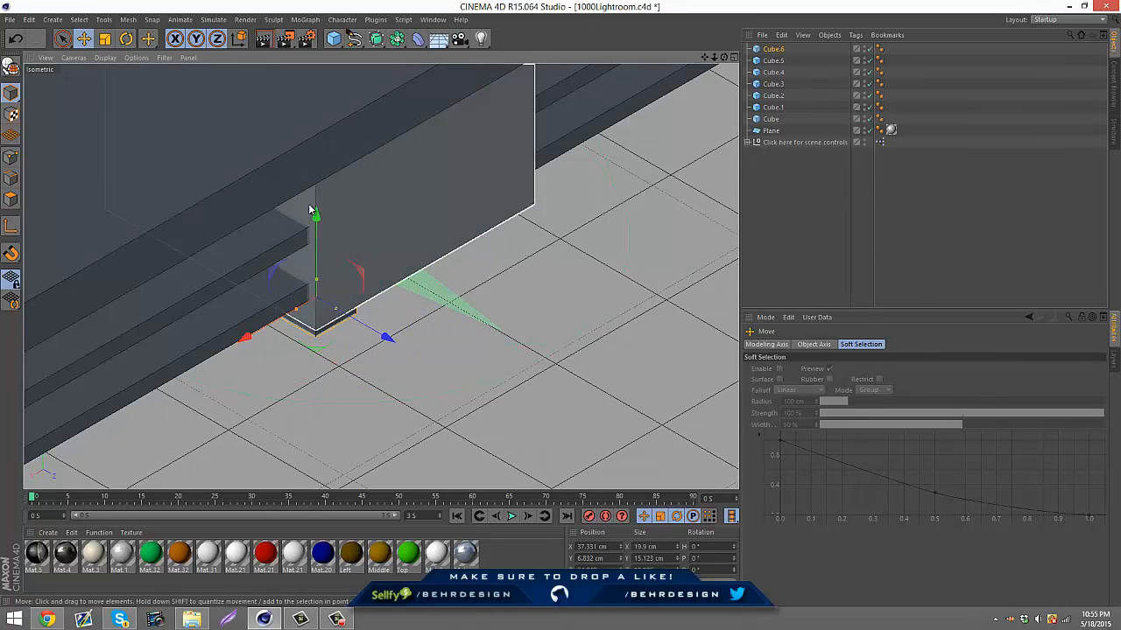
# Lower the small cube to about Y 1.3 cm and scale it down to about 14.5 × 11.1 × 14 cm.
pyautogui.moveTo(315, 212)
pyautogui.mouseDown()
pyautogui.moveTo(318, 251)
pyautogui.moveTo(321, 229)
pyautogui.mouseUp()
pyautogui.click(104, 40)
pyautogui.moveTo(480, 243); pyautogui.dragTo(379, 242)
# Align the small cube as a foot at the block's near front corner, about X 48.9 cm and Y 5.8 cm, and render the view.
pyautogui.scroll(5, 386, 299)
pyautogui.scroll(2, 386, 297)
pyautogui.click(453, 199)
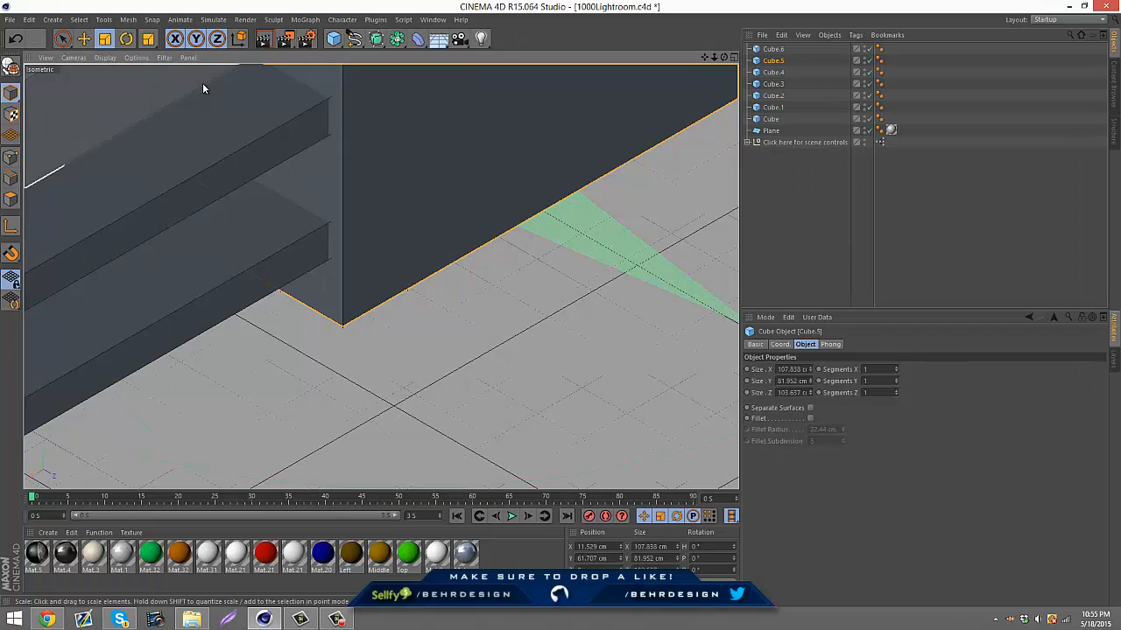
pyautogui.click(764, 51)
pyautogui.press('e')
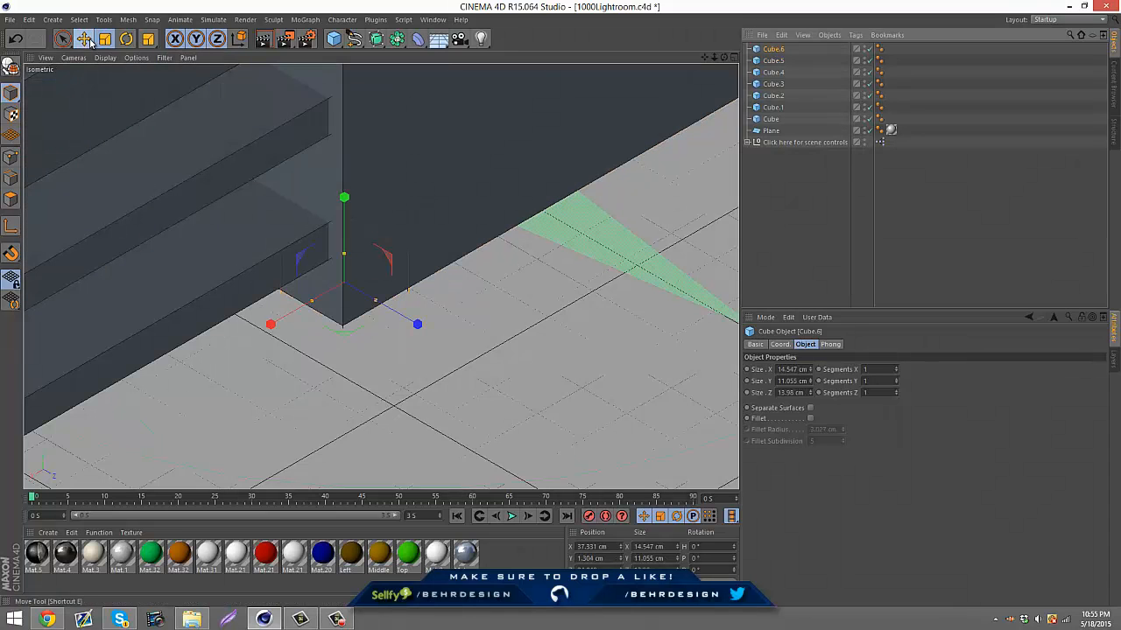
pyautogui.moveTo(421, 337); pyautogui.dragTo(463, 350)
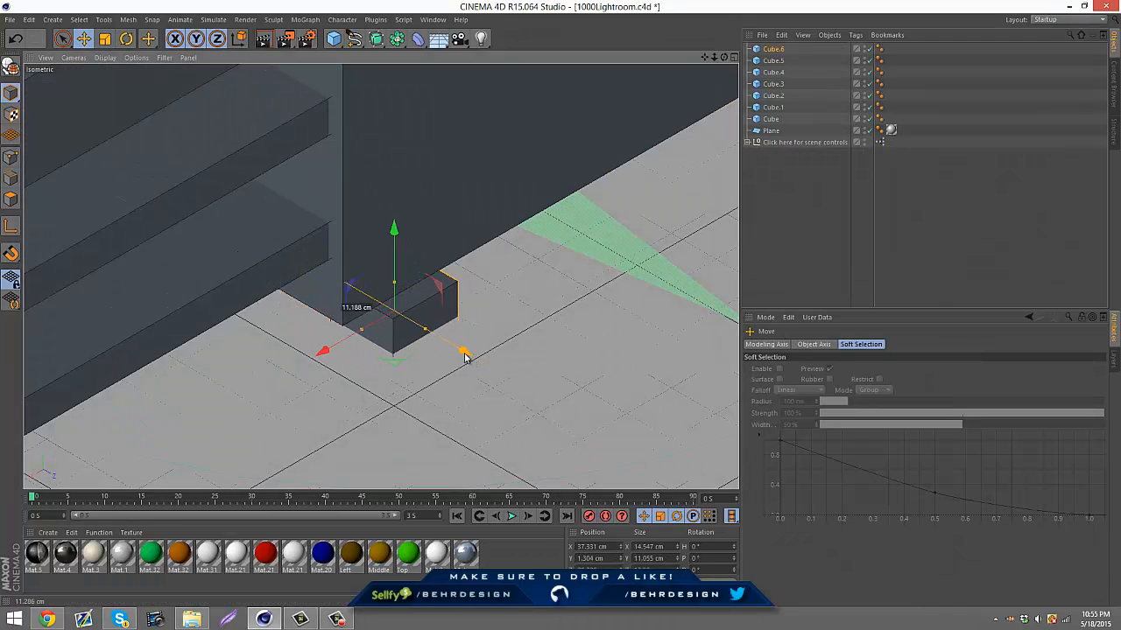
pyautogui.moveTo(391, 230); pyautogui.dragTo(388, 185)
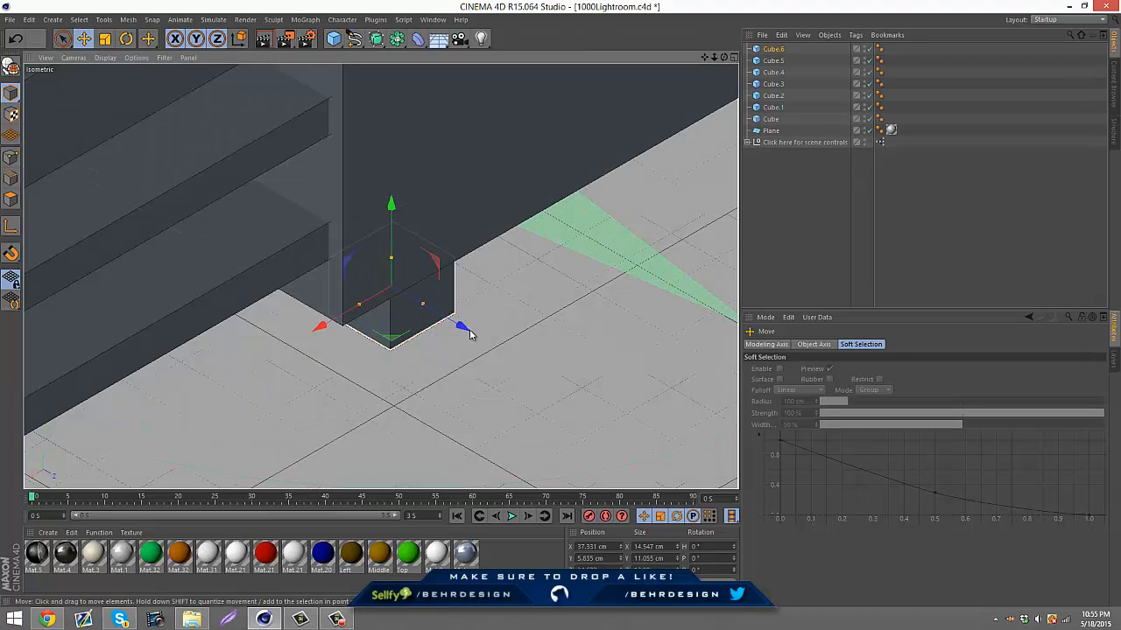
pyautogui.moveTo(463, 325); pyautogui.dragTo(475, 334)
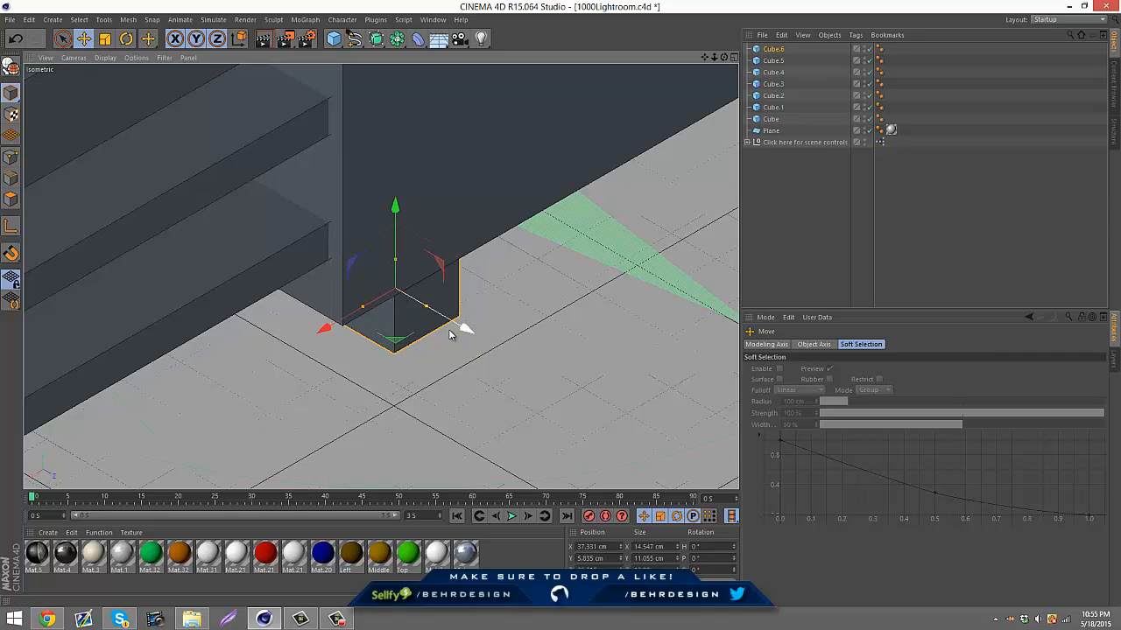
pyautogui.moveTo(324, 329); pyautogui.dragTo(271, 362)
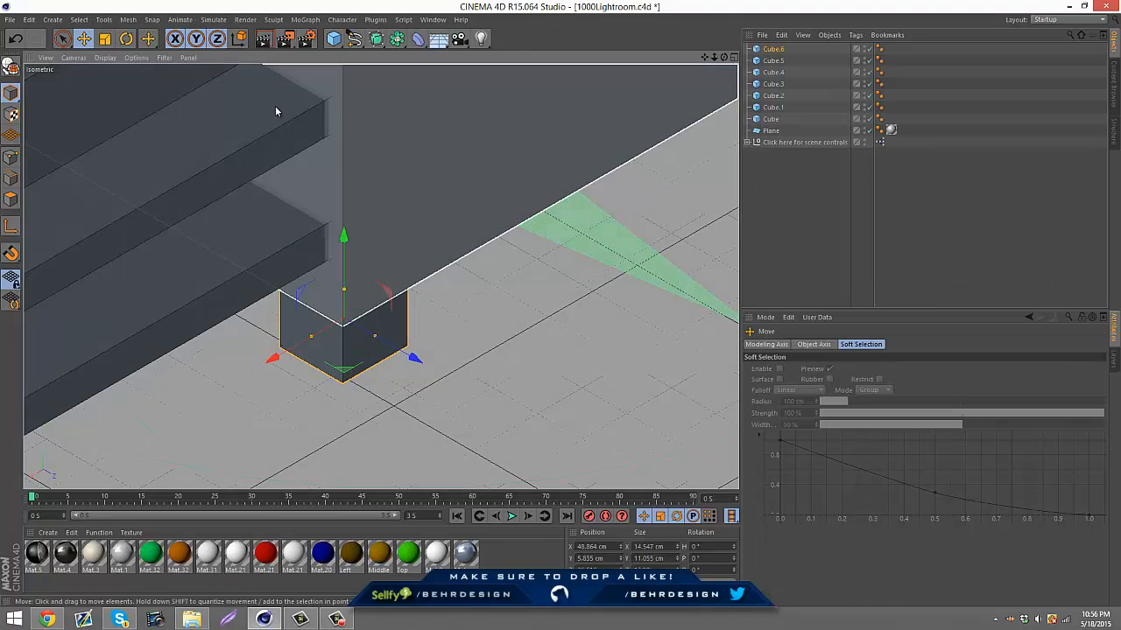
pyautogui.click(261, 38)
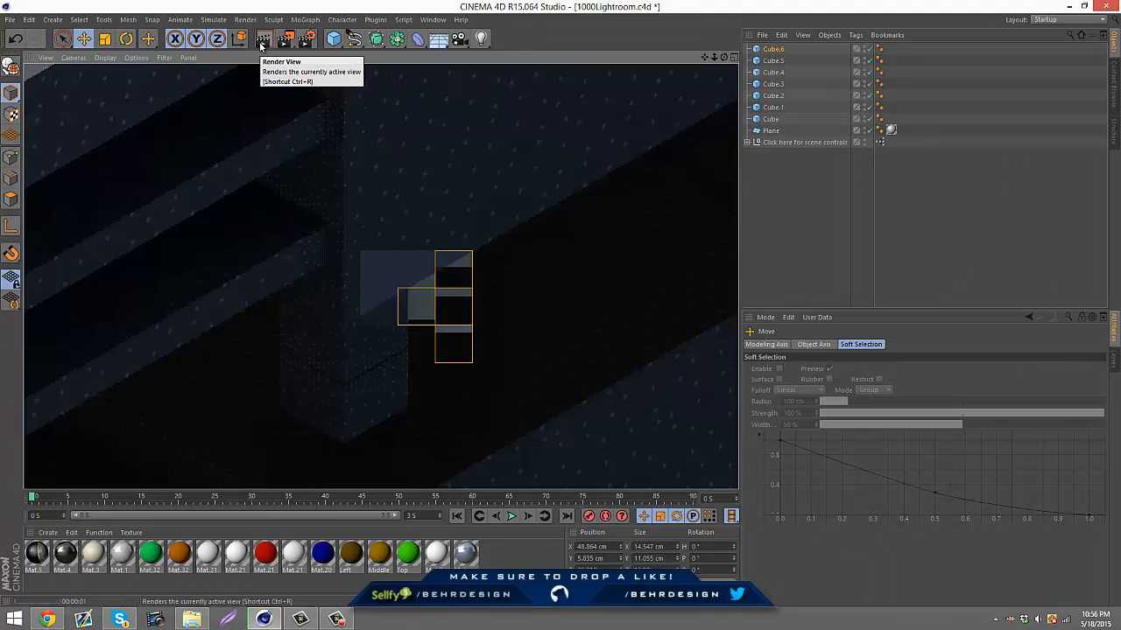
pyautogui.click(801, 212)
# Duplicate the foot and move the copy along the block to its far front corner, at about X -43.1 cm.
pyautogui.click(384, 350)
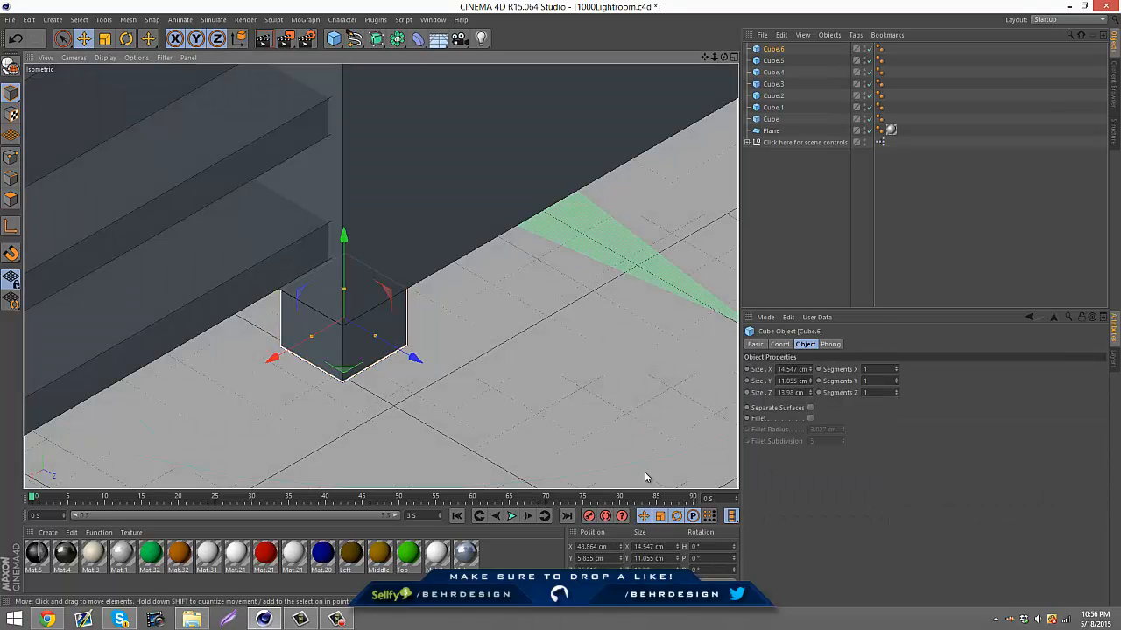
pyautogui.moveTo(705, 59)
pyautogui.mouseDown()
pyautogui.moveTo(543, 319)
pyautogui.moveTo(720, 61)
pyautogui.mouseUp()
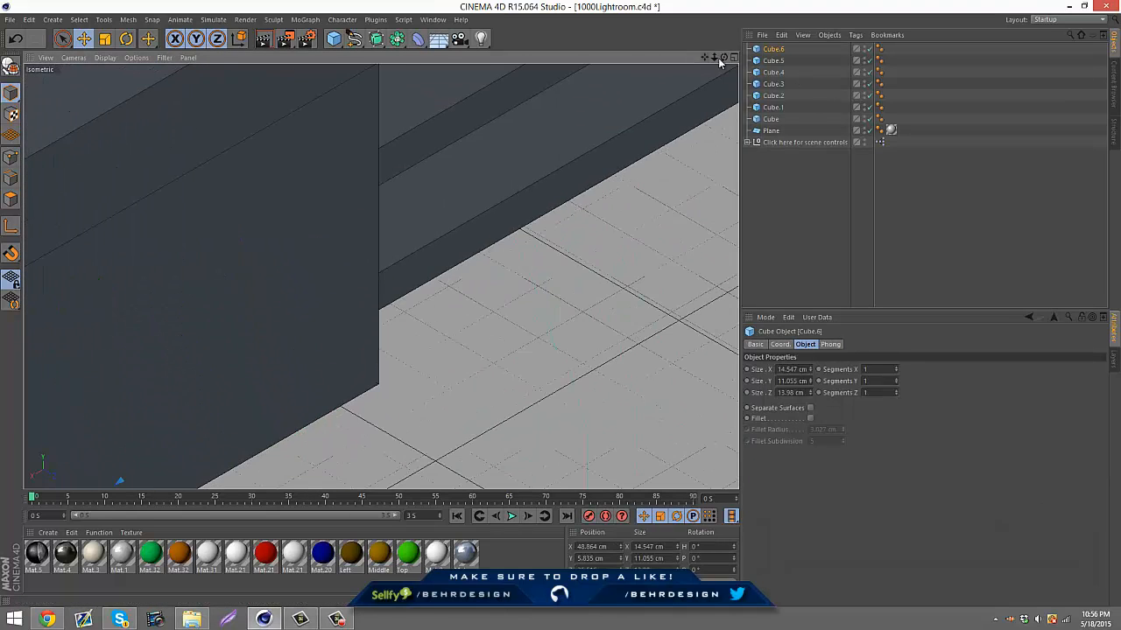
pyautogui.hotkey('ctrl', 'v')
pyautogui.scroll(-4, 663, 114)
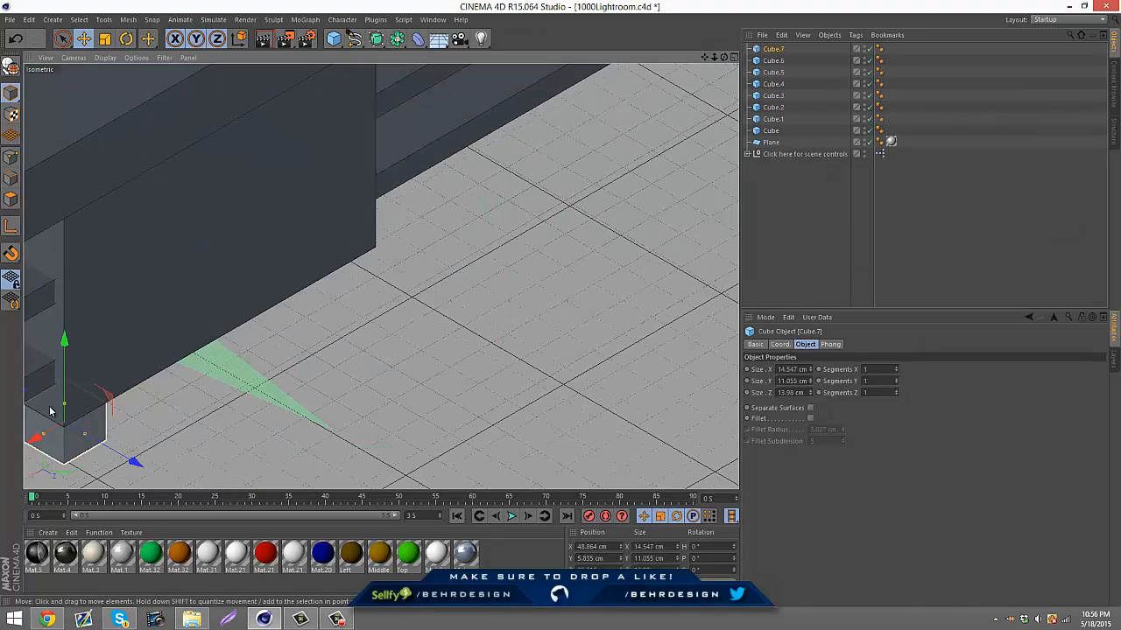
pyautogui.moveTo(35, 447); pyautogui.dragTo(299, 295)
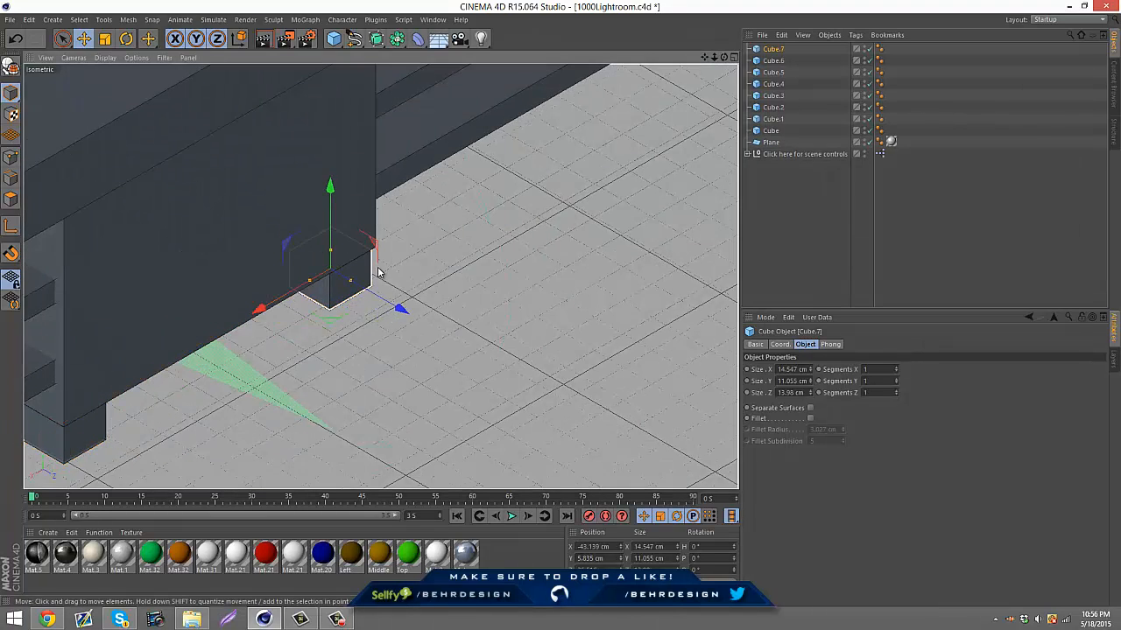
pyautogui.scroll(5, 377, 271)
pyautogui.scroll(1, 377, 271)
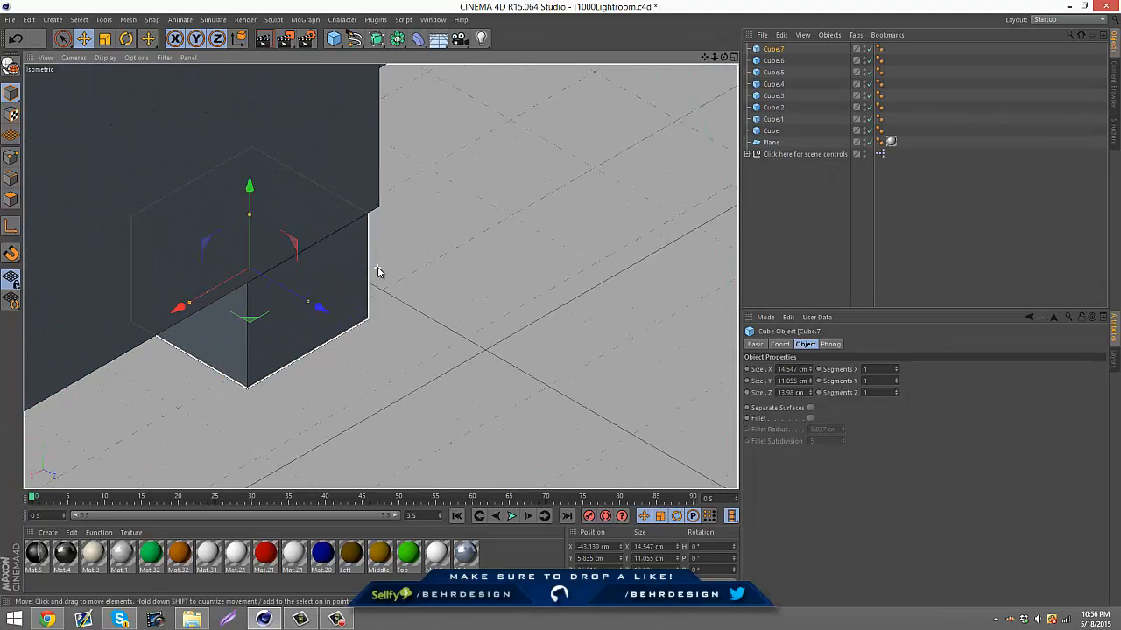